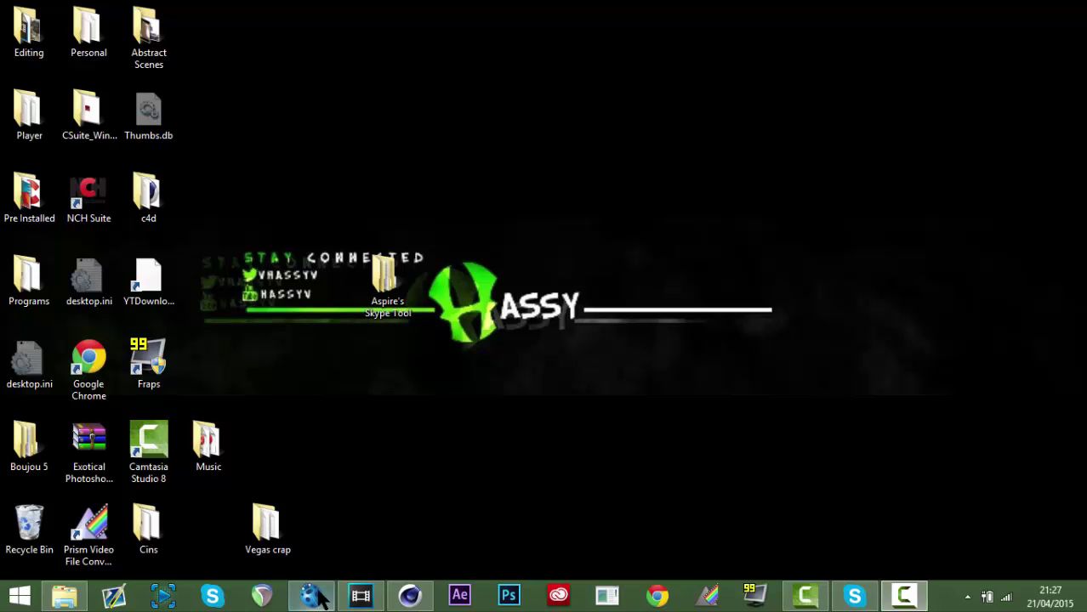
Bring up the Cinema 4D scene briefly, minimize it, and restore the untitled Vegas Pro project
{"action": "mouse_move", "coordinate": [361, 594]}
{"action": "left_click", "coordinate": [415, 595]}
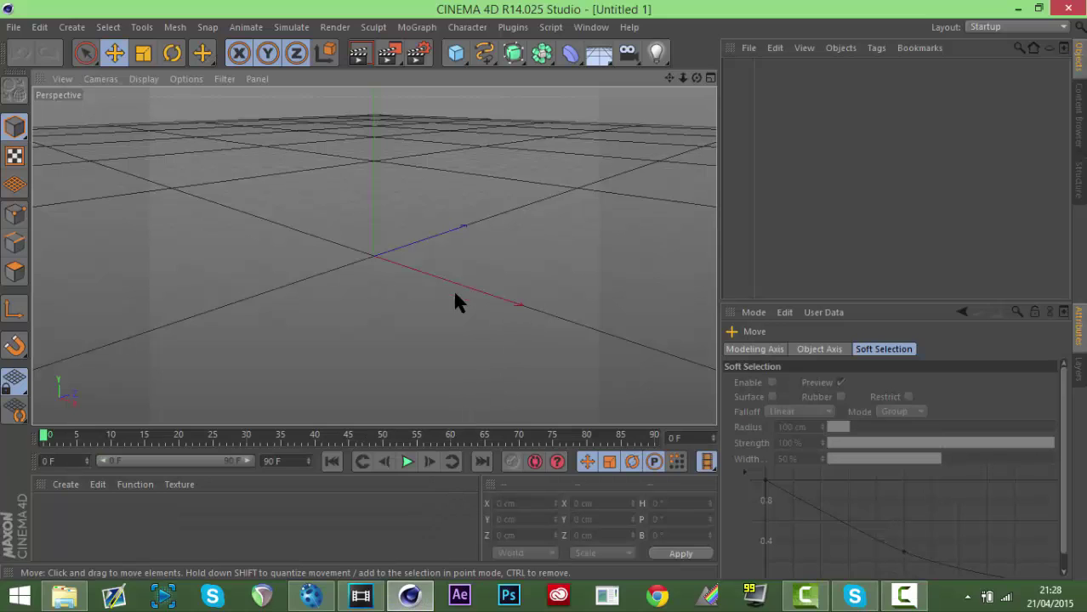
{"action": "left_click", "coordinate": [412, 597]}
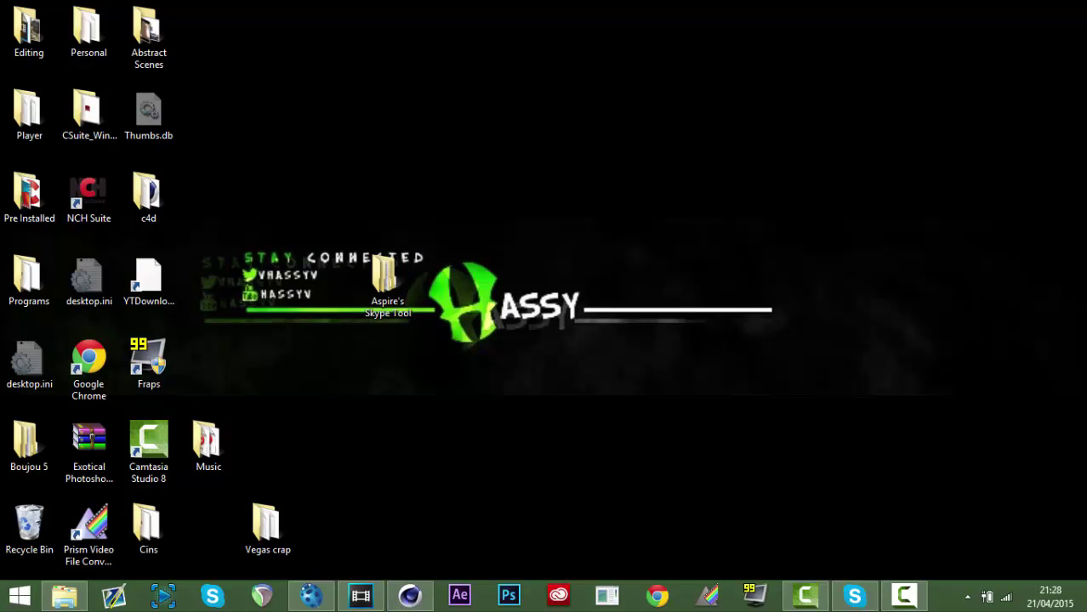
{"action": "left_click", "coordinate": [360, 595]}
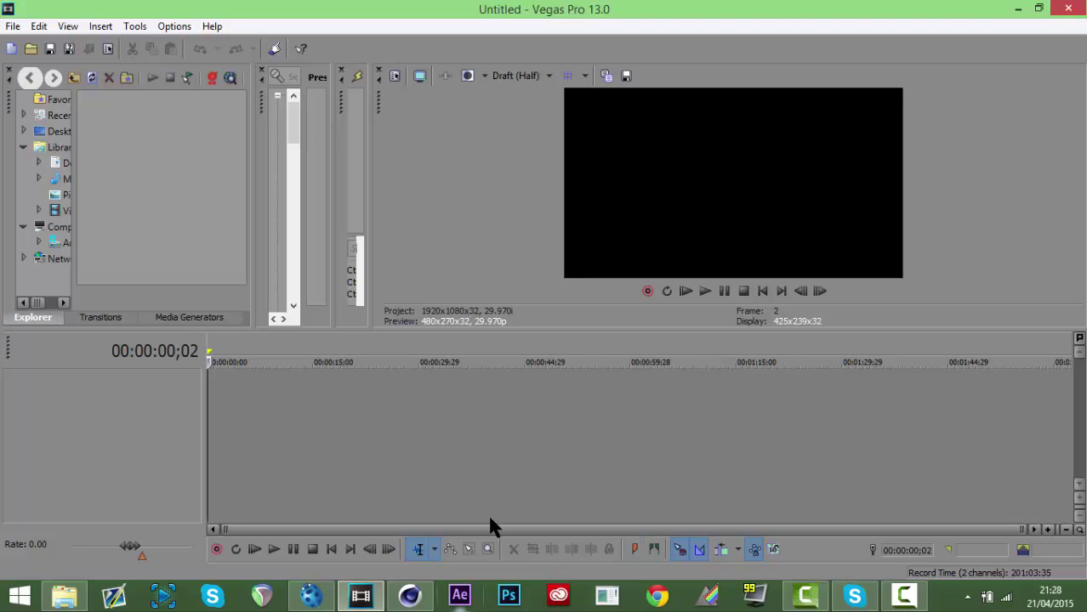
Open Untitled.wmv from the Editing\3rd folder into the project via File > Open
{"action": "left_click", "coordinate": [13, 25]}
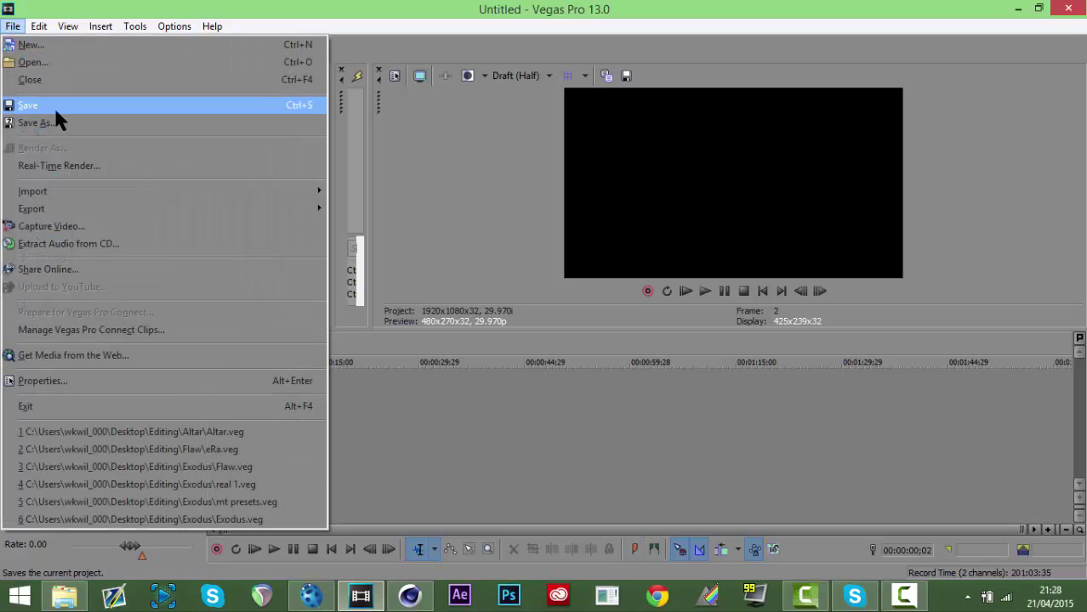
{"action": "left_click", "coordinate": [47, 61]}
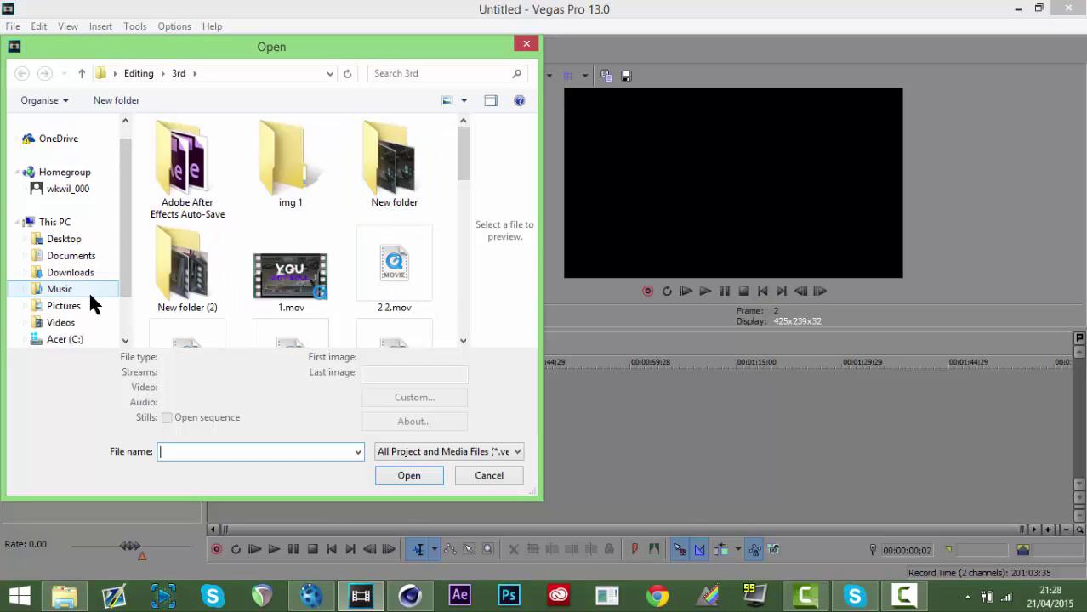
{"action": "scroll", "coordinate": [462, 148], "scroll_direction": "down", "scroll_amount": 3}
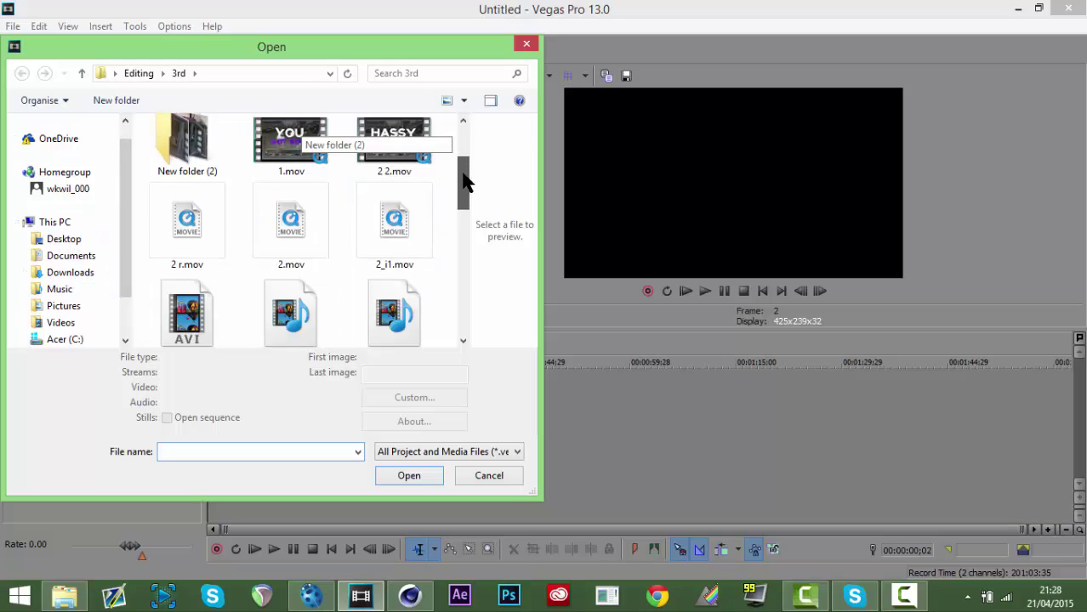
{"action": "left_click_drag", "start_coordinate": [466, 176], "coordinate": [469, 316]}
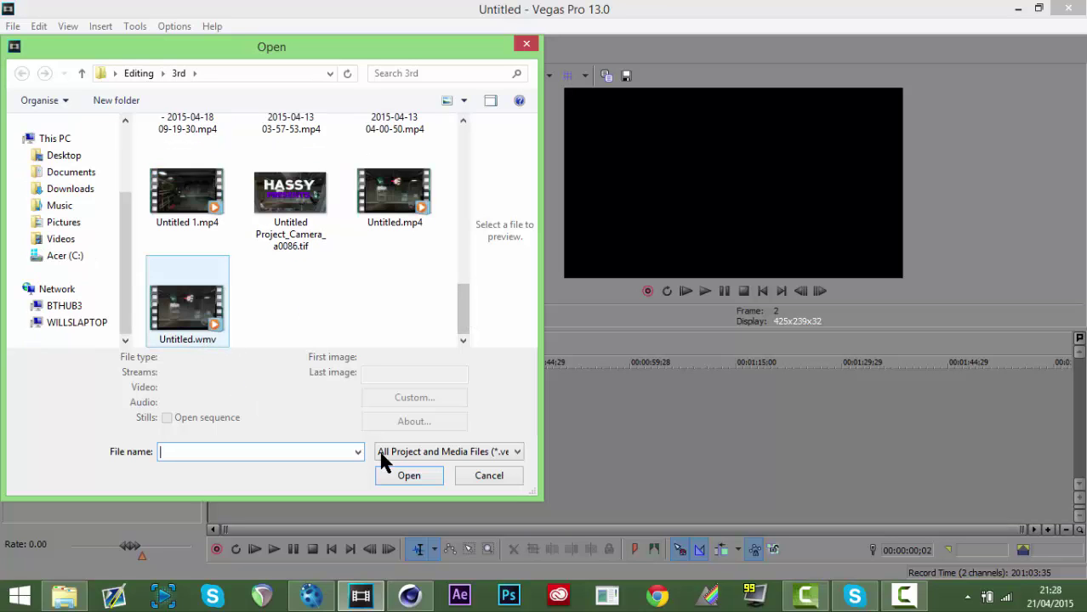
{"action": "left_click", "coordinate": [394, 495]}
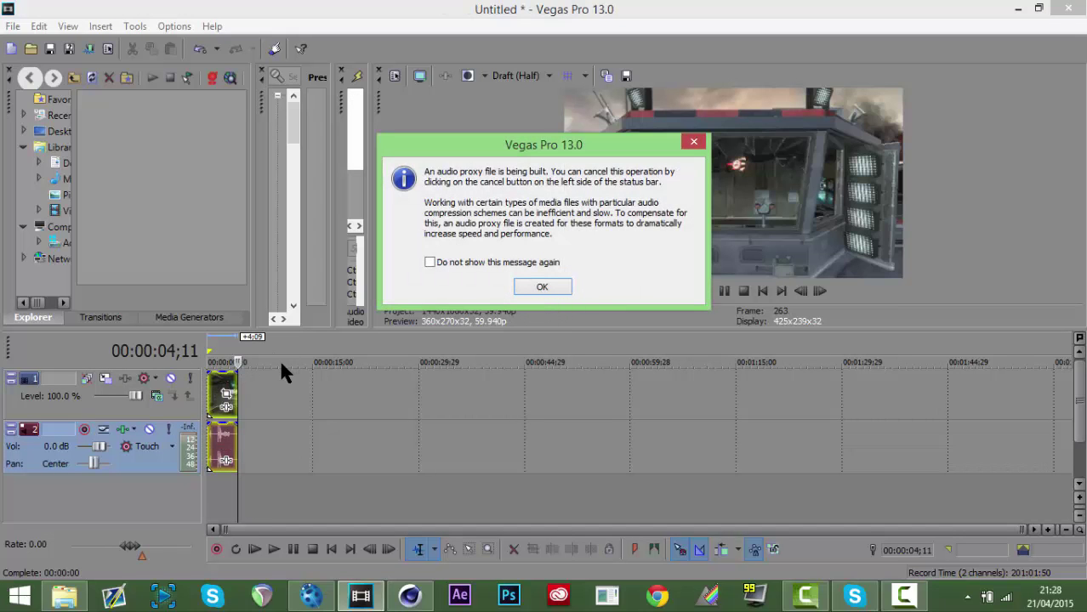
Dismiss the audio proxy notice, nudge the events, rewind to 00:00:00;00, and open Render As
{"action": "left_click", "coordinate": [542, 286]}
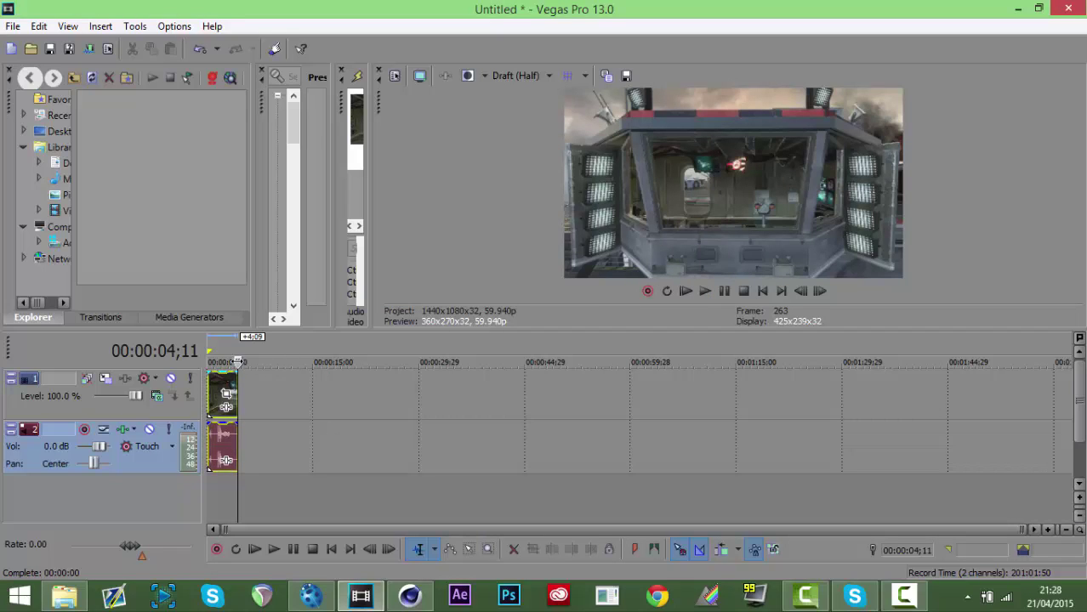
{"action": "mouse_move", "coordinate": [226, 387]}
{"action": "left_mouse_down"}
{"action": "mouse_move", "coordinate": [236, 381]}
{"action": "mouse_move", "coordinate": [217, 381]}
{"action": "mouse_move", "coordinate": [246, 381]}
{"action": "mouse_move", "coordinate": [223, 393]}
{"action": "left_mouse_up"}
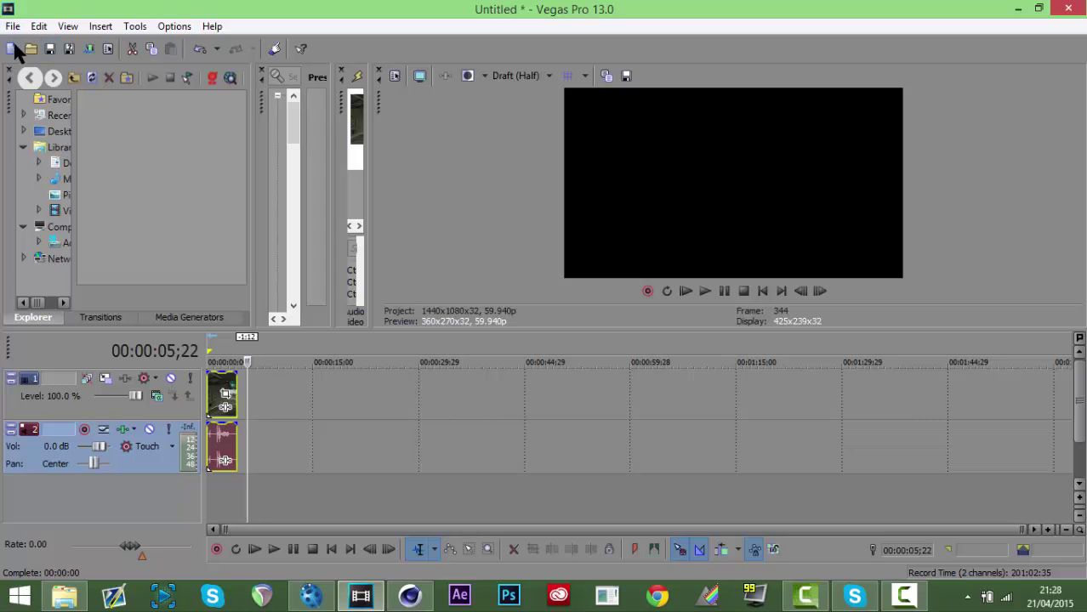
{"action": "left_click", "coordinate": [210, 393]}
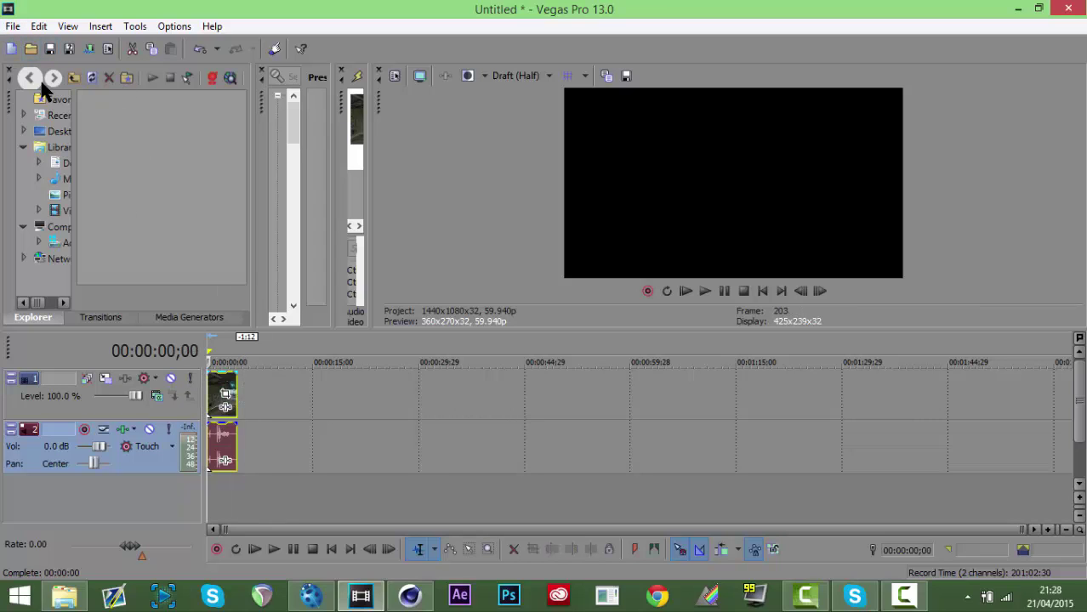
{"action": "left_click", "coordinate": [89, 47]}
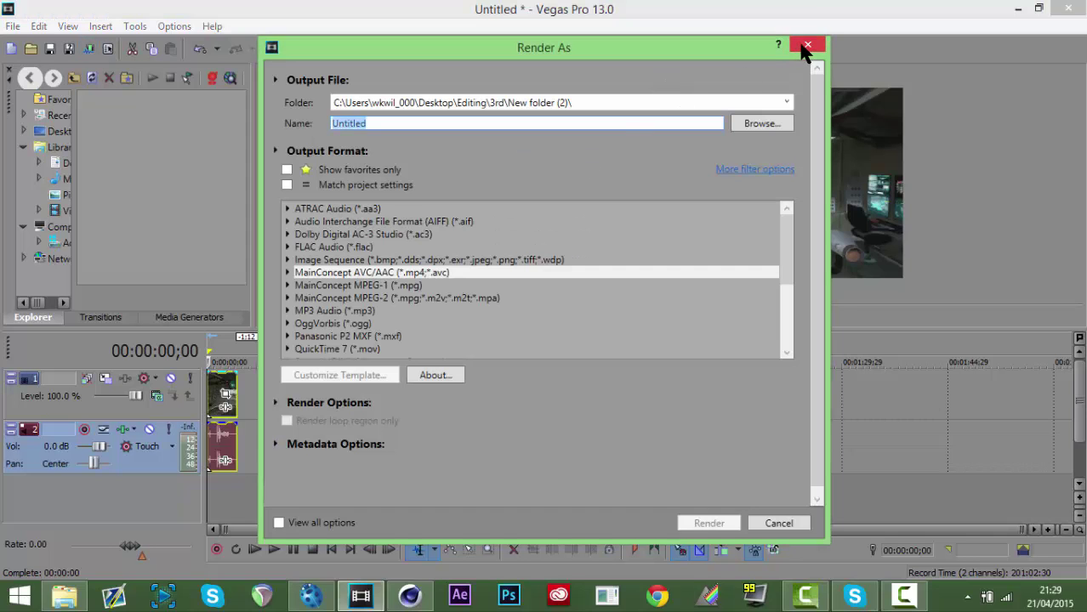
Close Render As without rendering and select the audio event on track 2
{"action": "left_click", "coordinate": [805, 47]}
{"action": "left_click", "coordinate": [228, 447]}
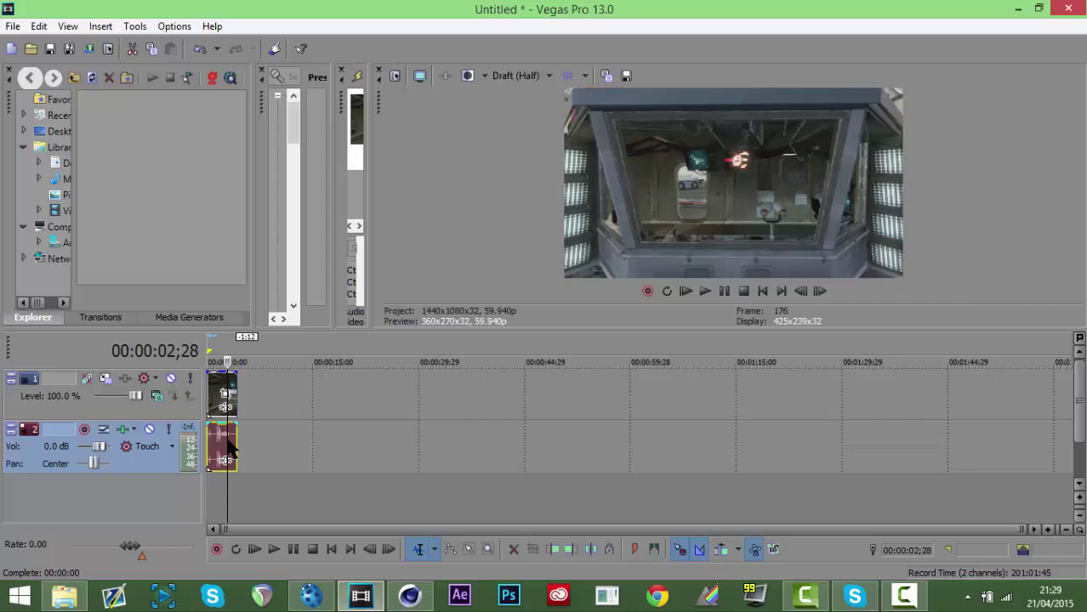
Delete the audio event and then its empty audio track
{"action": "key", "text": "Delete"}
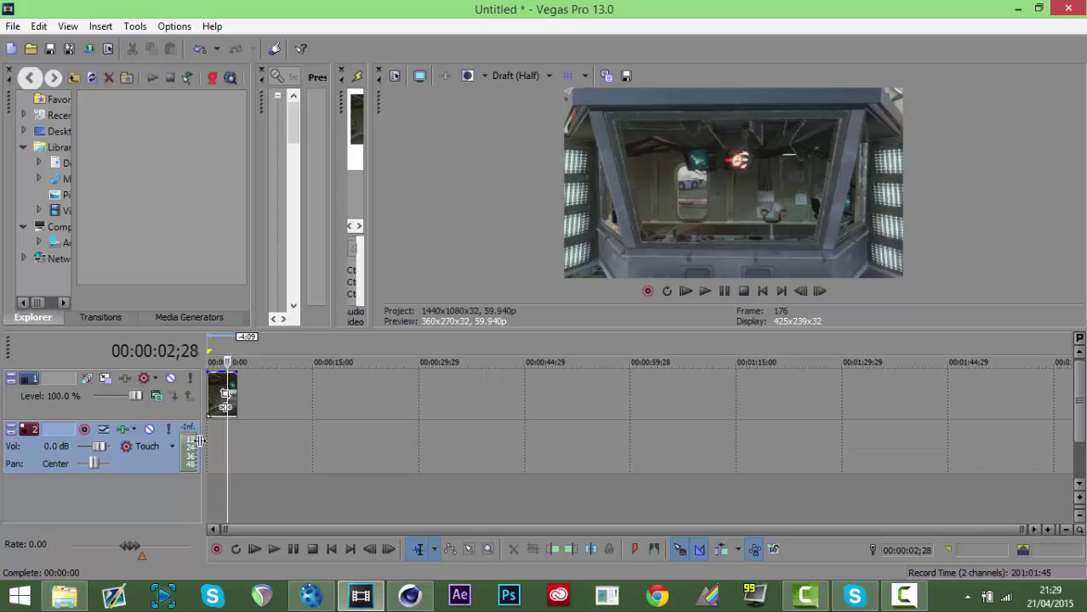
{"action": "right_click", "coordinate": [152, 455]}
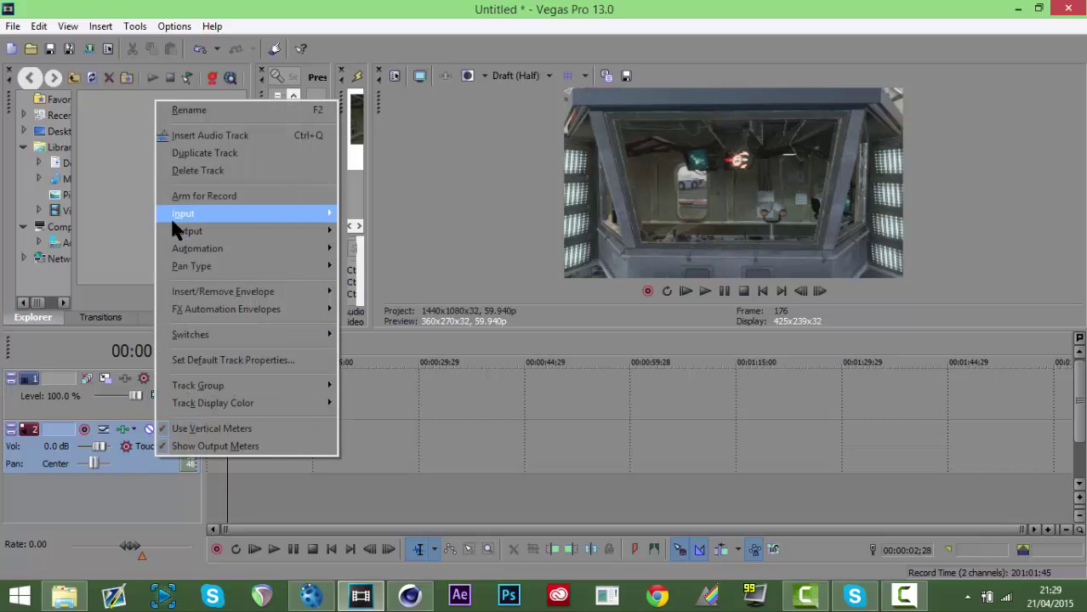
{"action": "left_click", "coordinate": [174, 168]}
Check the video event's Properties and accept them unchanged
{"action": "right_click", "coordinate": [219, 388]}
{"action": "left_click", "coordinate": [282, 563]}
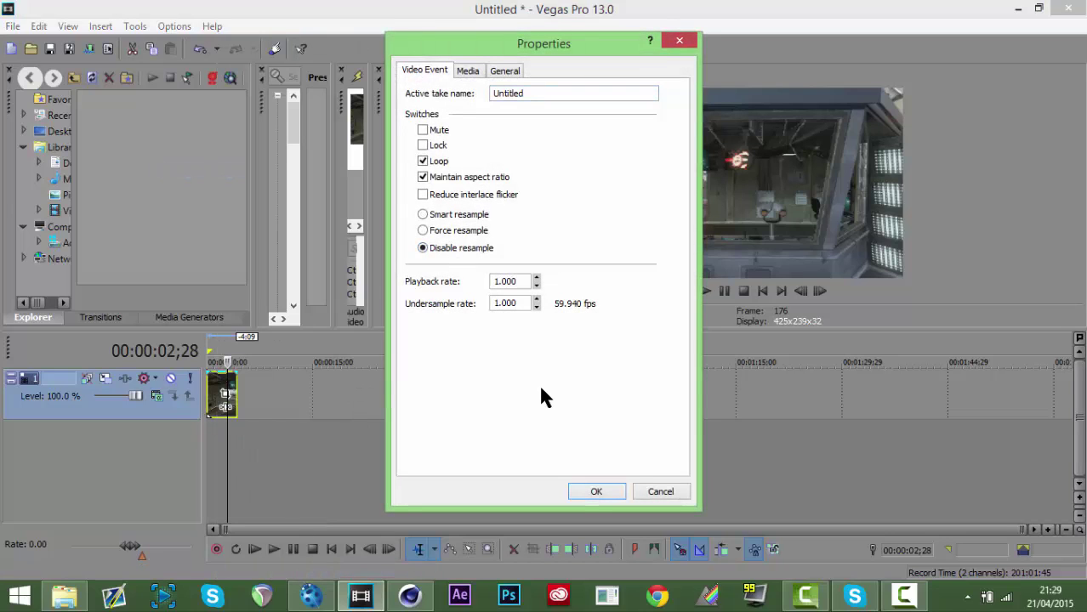
{"action": "left_click", "coordinate": [594, 494]}
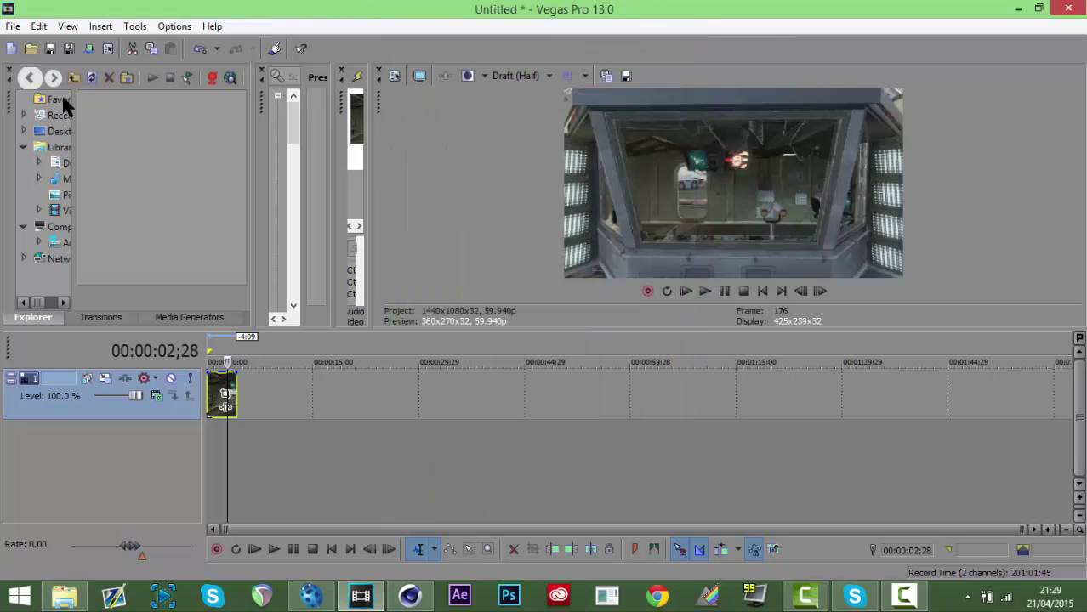
{"action": "left_click", "coordinate": [16, 26]}
{"action": "left_click", "coordinate": [97, 374]}
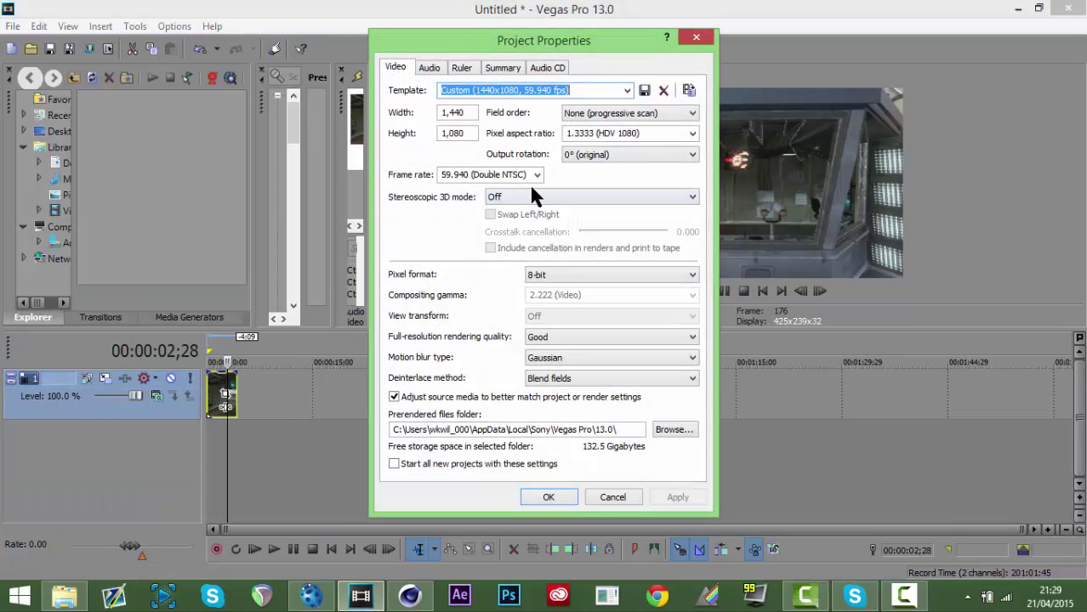
{"action": "left_click", "coordinate": [537, 175]}
{"action": "left_click", "coordinate": [536, 175]}
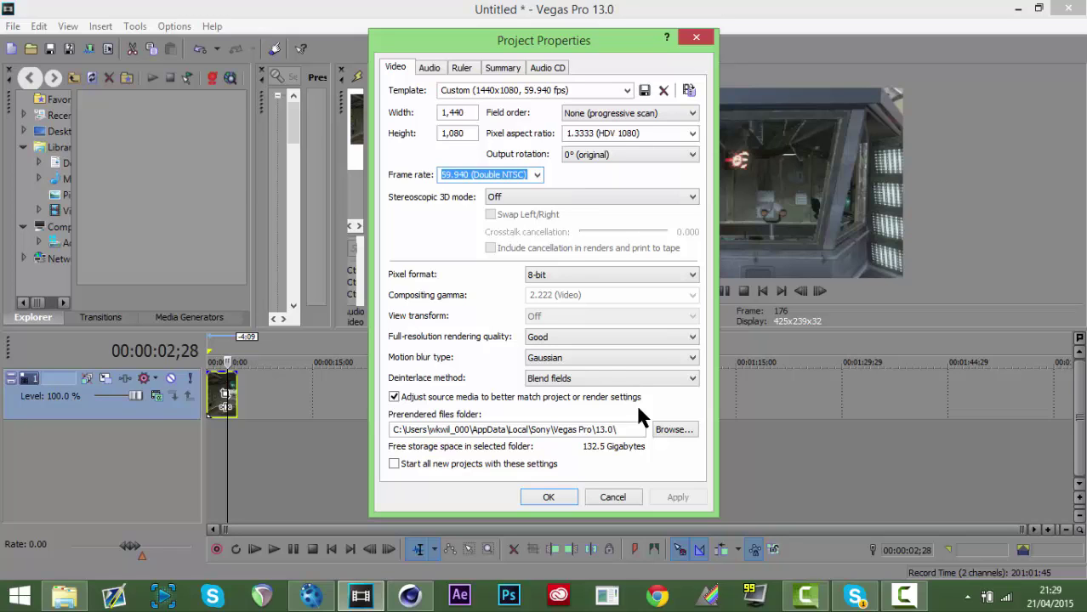
{"action": "left_click", "coordinate": [695, 37]}
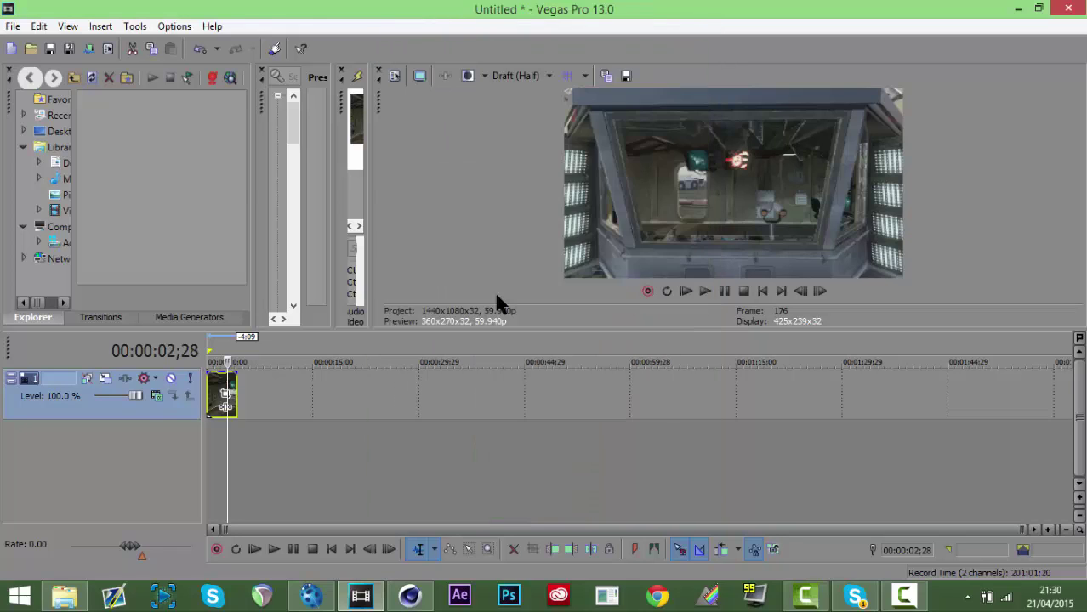
Reopen Render As and browse the formats, trying MainConcept AVC/AAC and Windows Media Video V11
{"action": "left_click", "coordinate": [89, 48]}
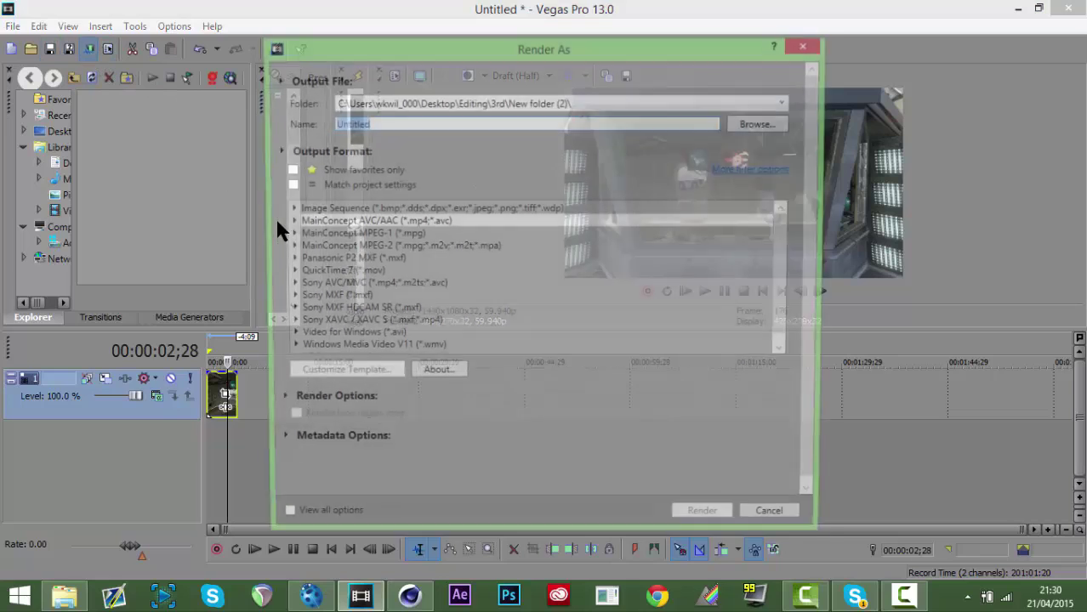
{"action": "scroll", "coordinate": [783, 298], "scroll_direction": "down", "scroll_amount": 1}
{"action": "scroll", "coordinate": [786, 267], "scroll_direction": "up", "scroll_amount": 1}
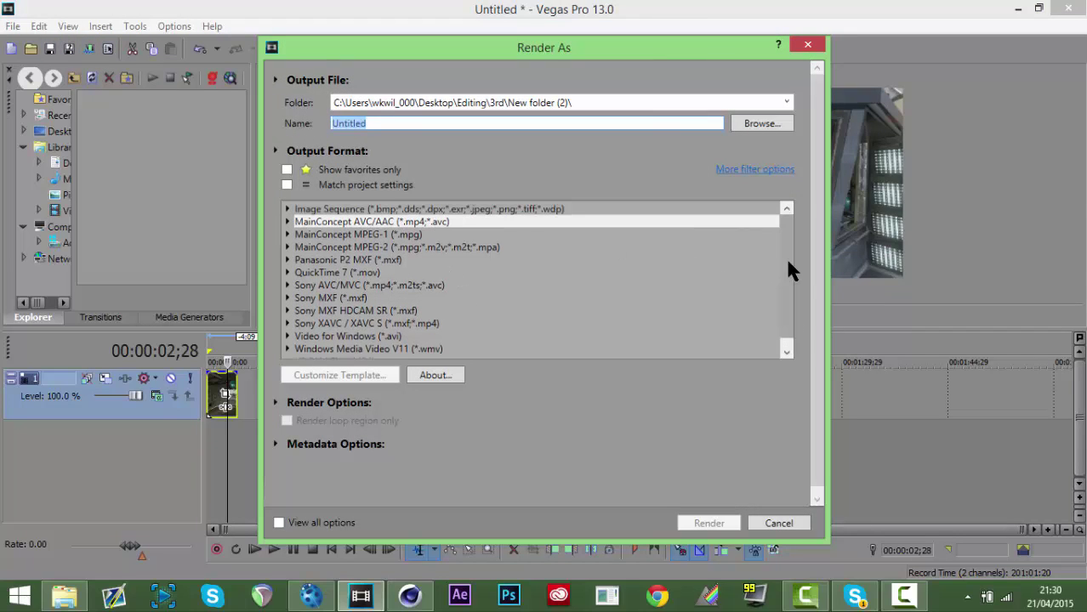
{"action": "left_click", "coordinate": [303, 222]}
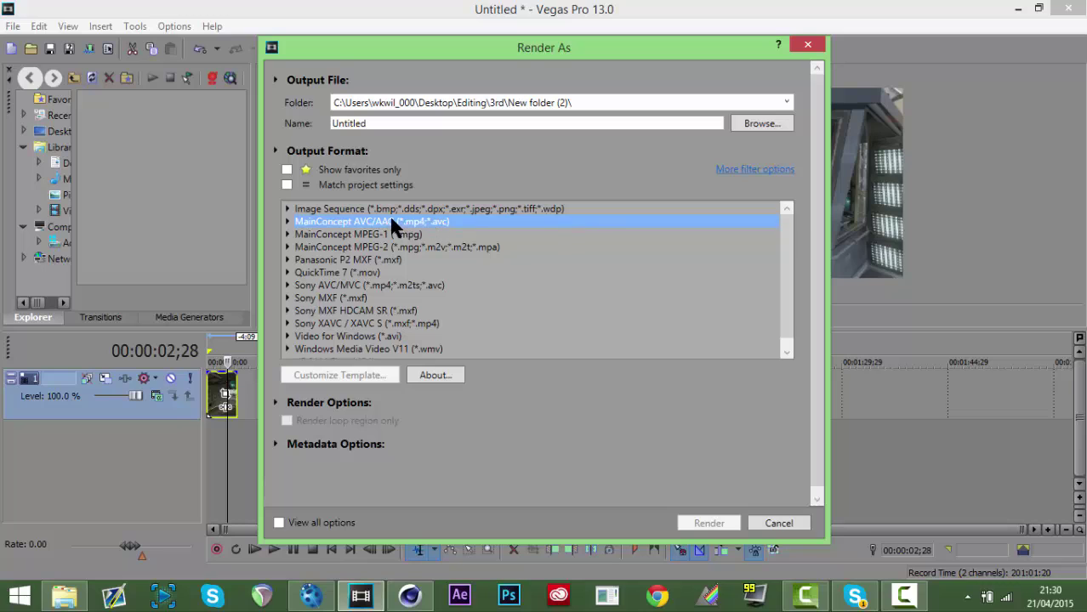
{"action": "left_click", "coordinate": [287, 220]}
{"action": "left_click", "coordinate": [287, 220]}
{"action": "scroll", "coordinate": [782, 332], "scroll_direction": "down", "scroll_amount": 1}
{"action": "left_click", "coordinate": [367, 339]}
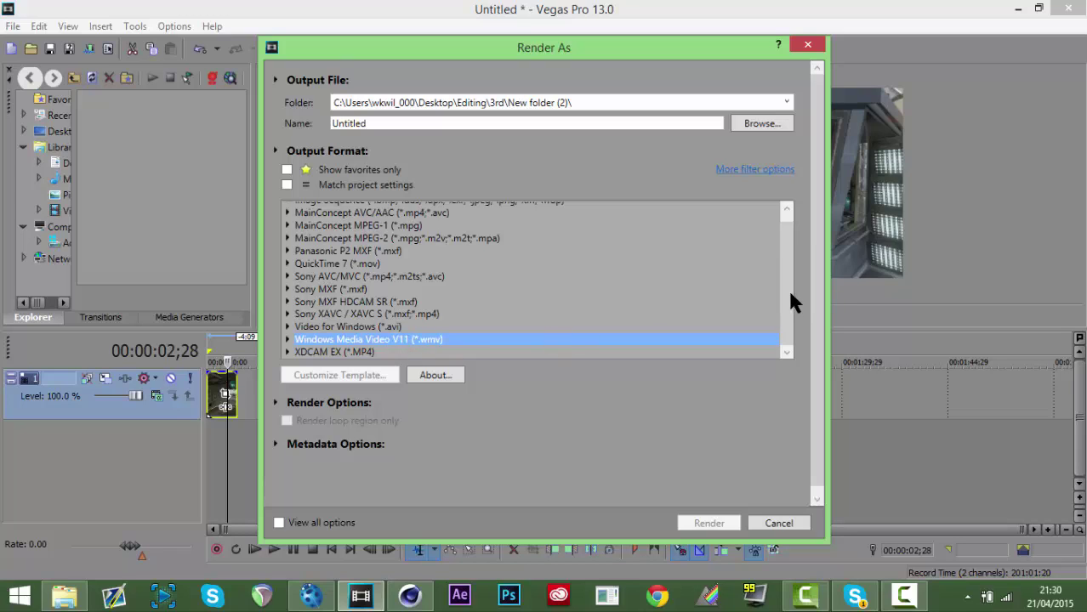
Pick the Internet HD 1080p template under MainConcept AVC/AAC (*.mp4), making the output Untitled.mp4
{"action": "left_click_drag", "start_coordinate": [790, 289], "coordinate": [796, 235]}
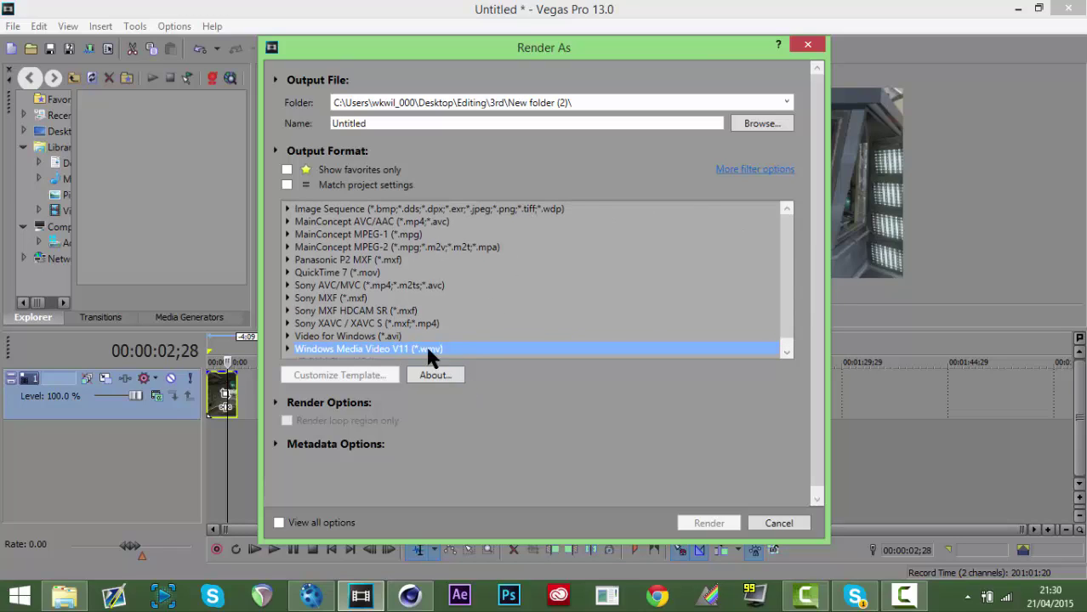
{"action": "left_click", "coordinate": [372, 223]}
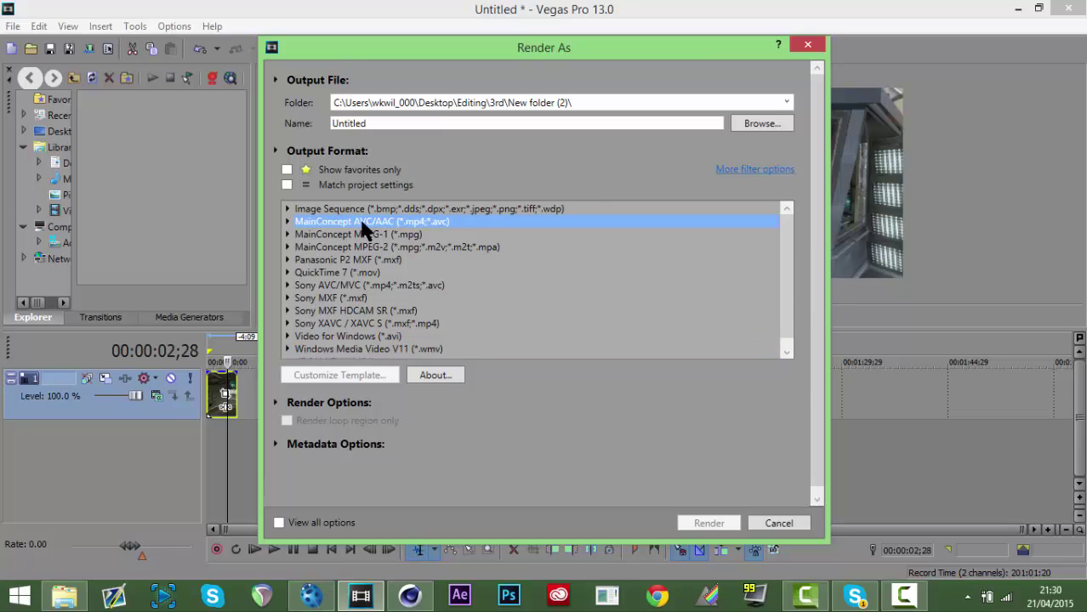
{"action": "left_click", "coordinate": [288, 222]}
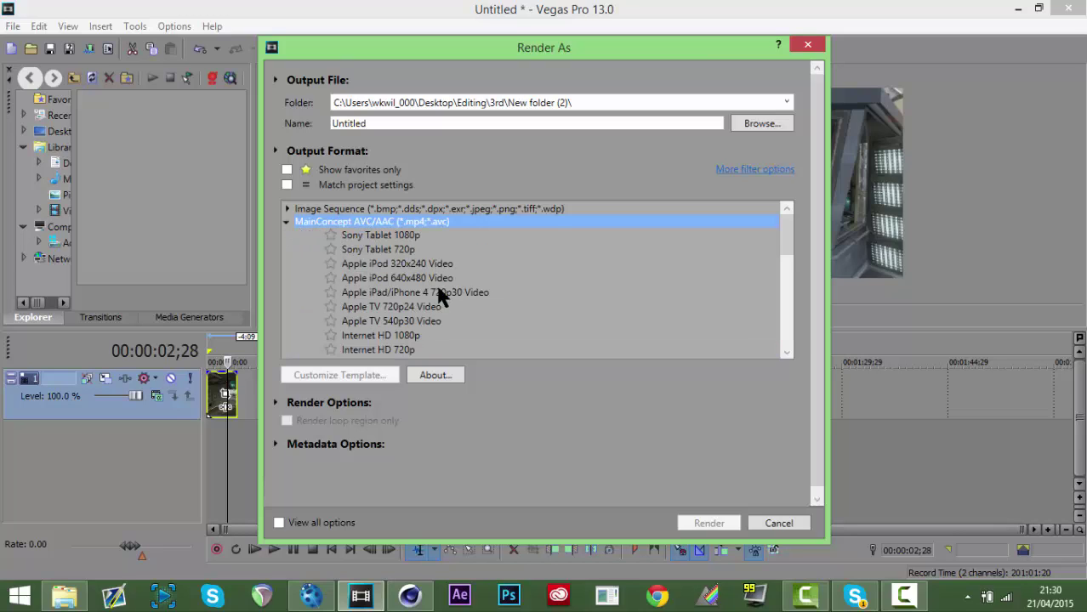
{"action": "left_click", "coordinate": [405, 337]}
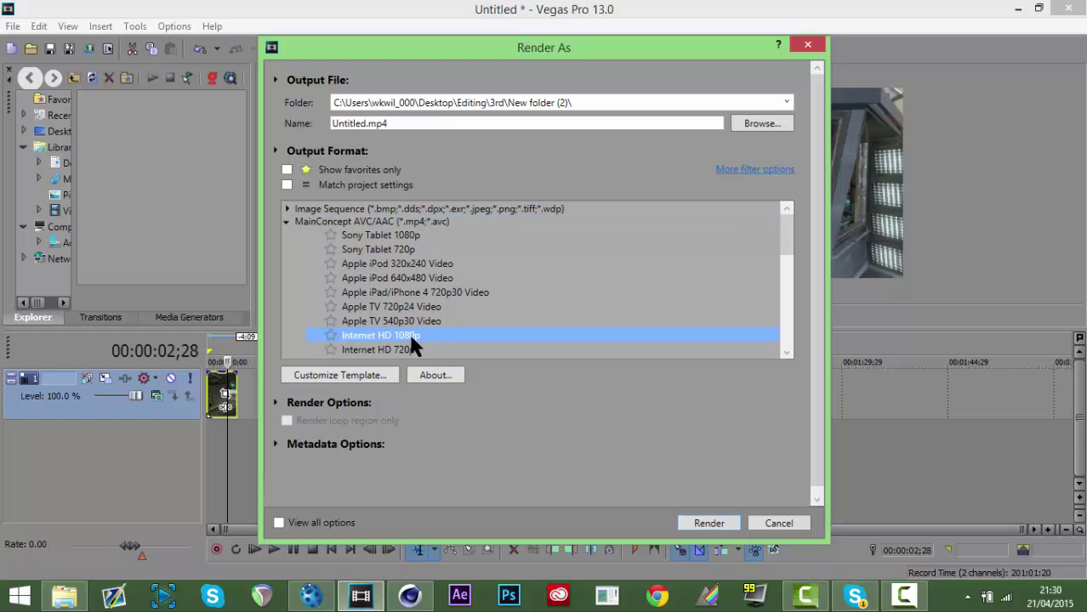
{"action": "left_click", "coordinate": [364, 375]}
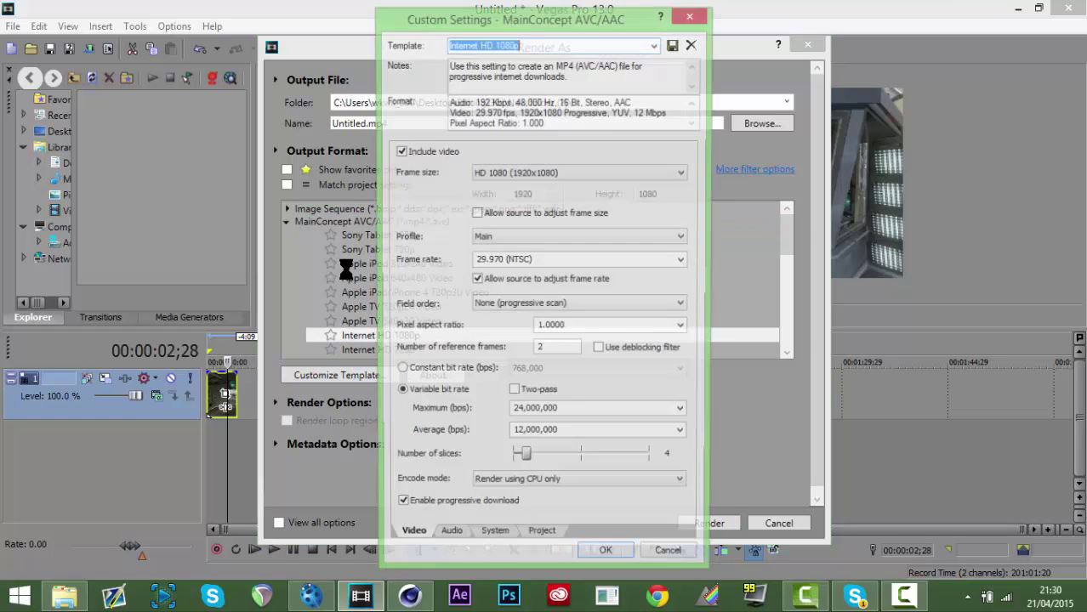
Set the template frame rate to 59.94 with source frame-rate adjustment allowed, then close Custom Settings
{"action": "left_click", "coordinate": [477, 282]}
{"action": "left_click", "coordinate": [548, 261]}
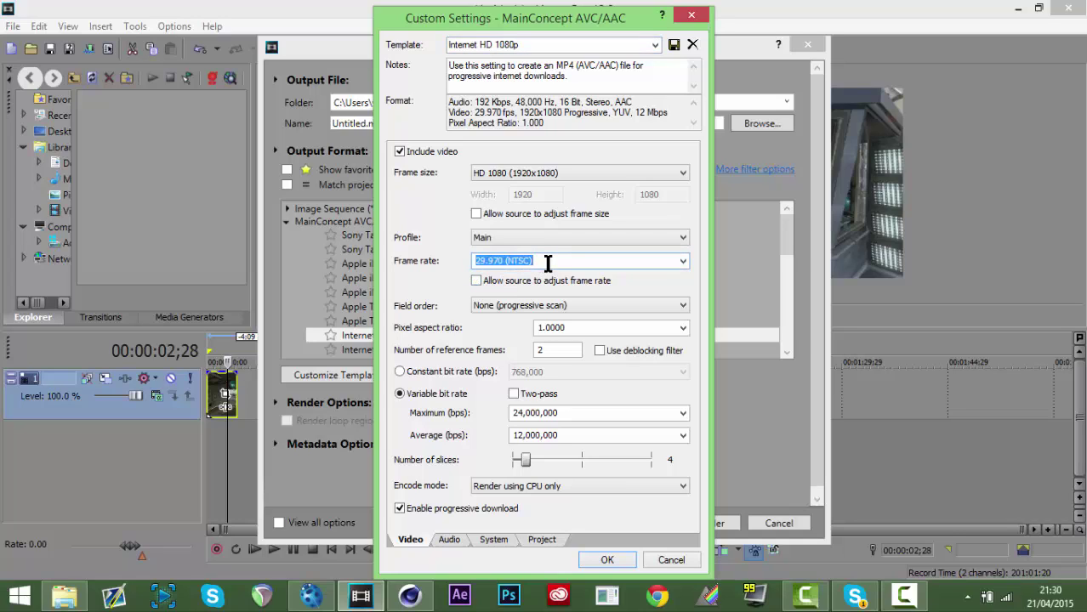
{"action": "type", "text": "59.94"}
{"action": "left_click", "coordinate": [572, 284]}
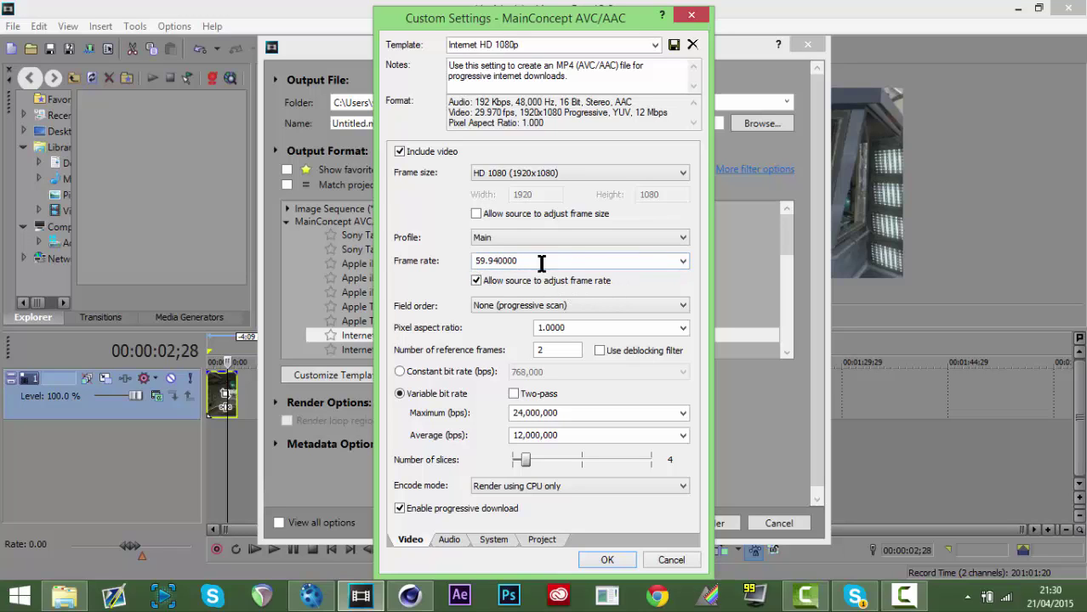
{"action": "left_click", "coordinate": [690, 17]}
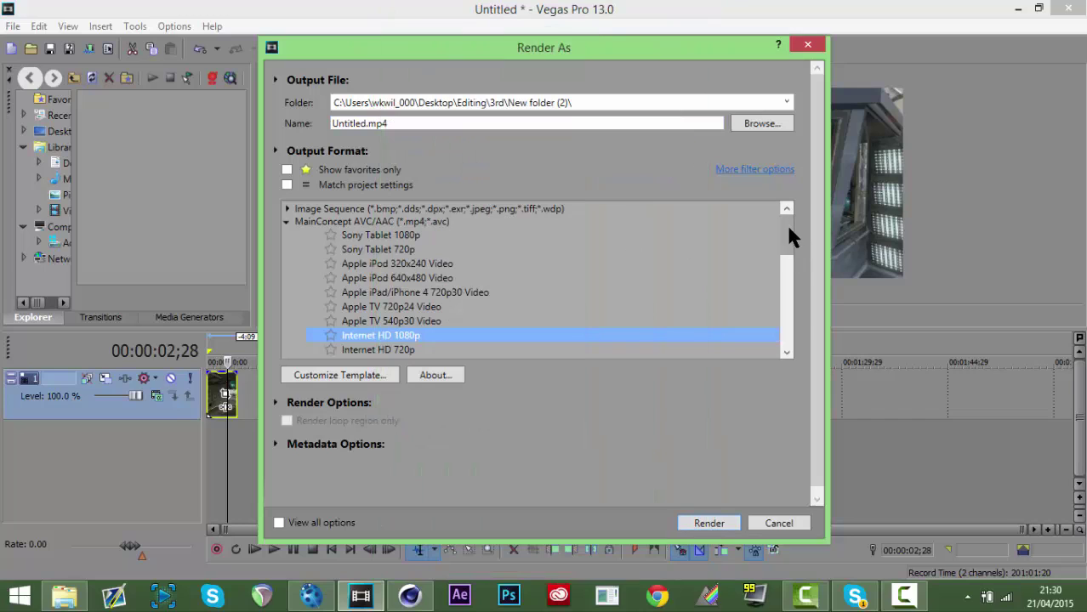
Switch the render format to Image Sequence > JPEG so the output becomes Untitled.jpeg
{"action": "left_click", "coordinate": [287, 222]}
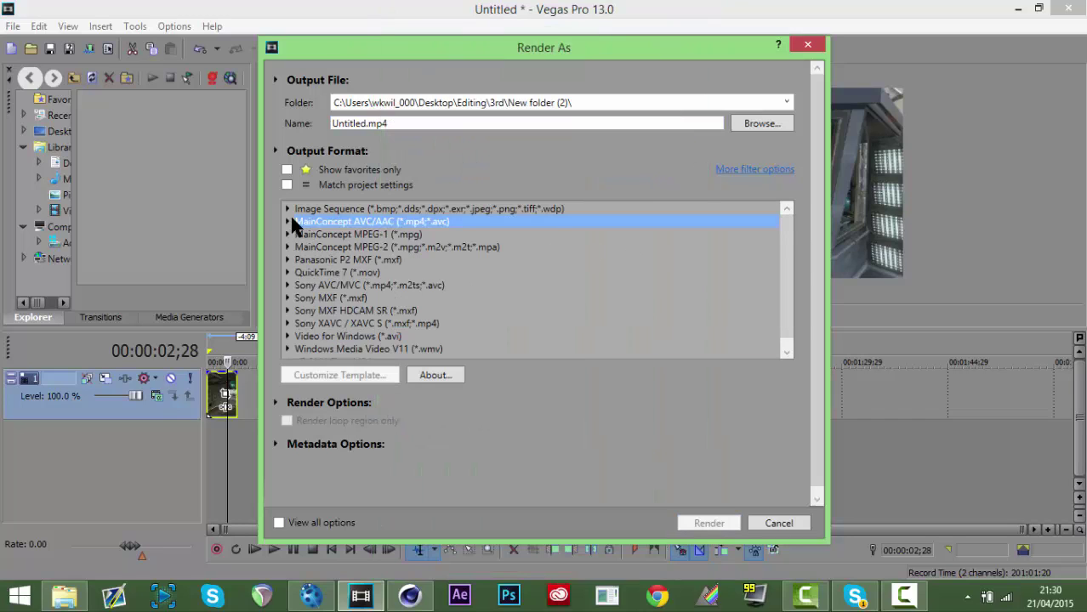
{"action": "left_click", "coordinate": [288, 210]}
{"action": "left_click", "coordinate": [331, 236]}
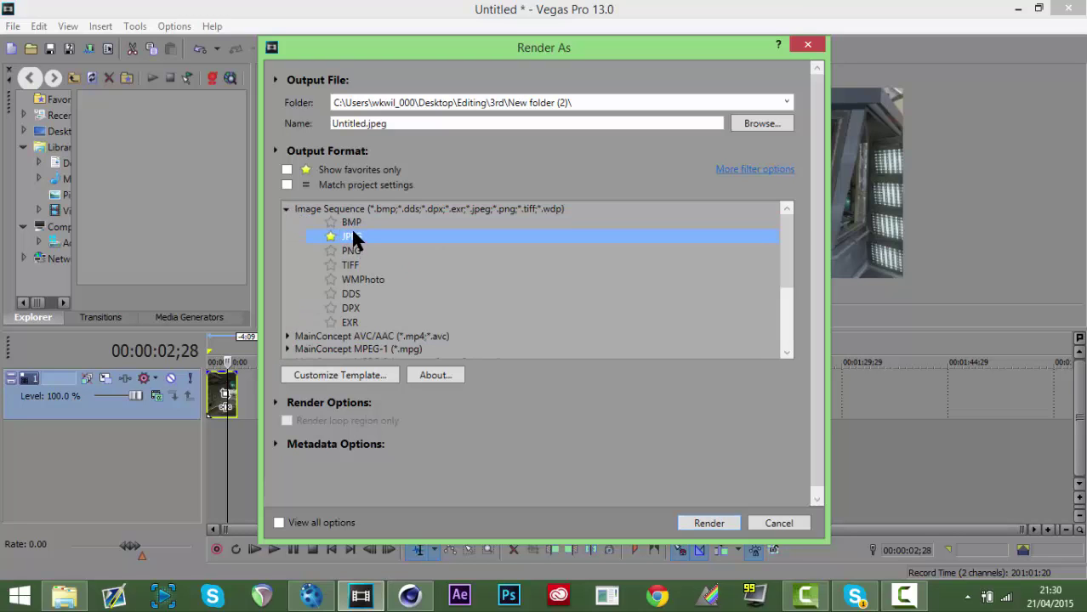
{"action": "left_click", "coordinate": [737, 126]}
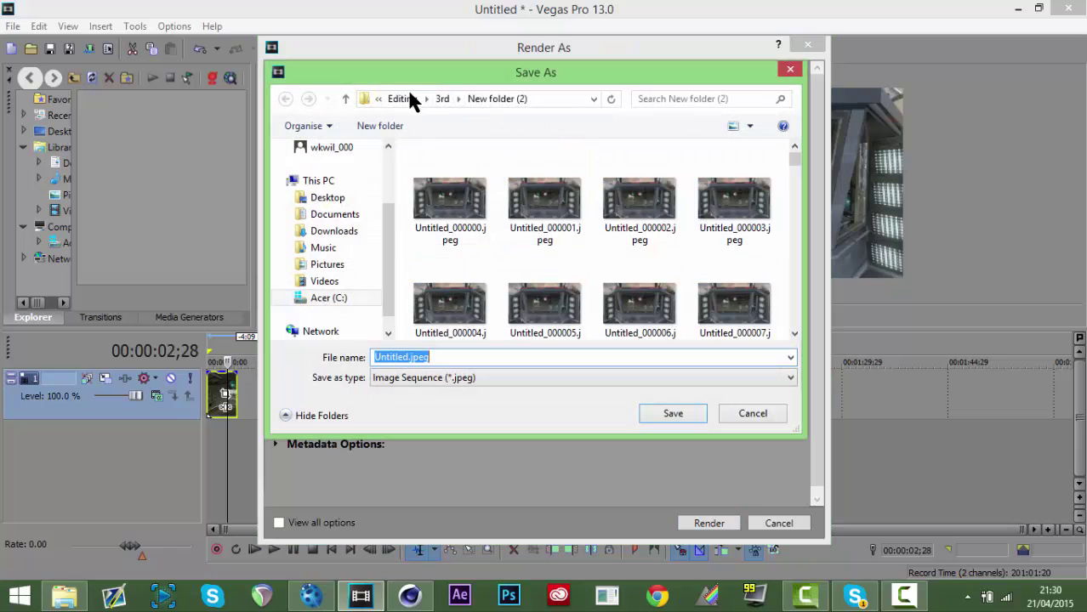
Browse the 3rd and Desktop folders for an output location, then cancel Save As
{"action": "left_click_drag", "start_coordinate": [792, 161], "coordinate": [807, 183]}
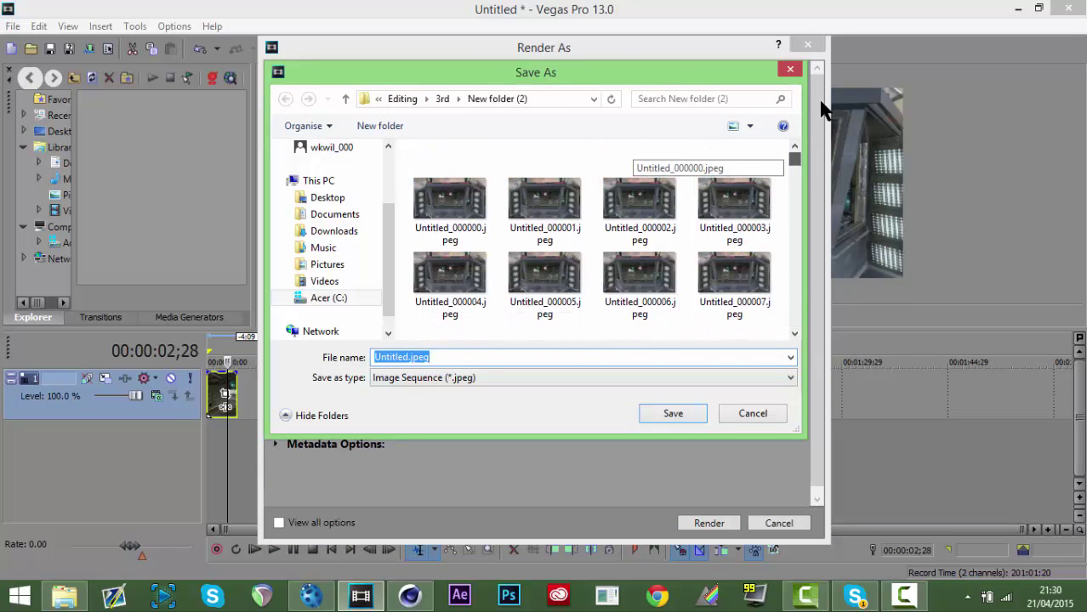
{"action": "left_click", "coordinate": [444, 99]}
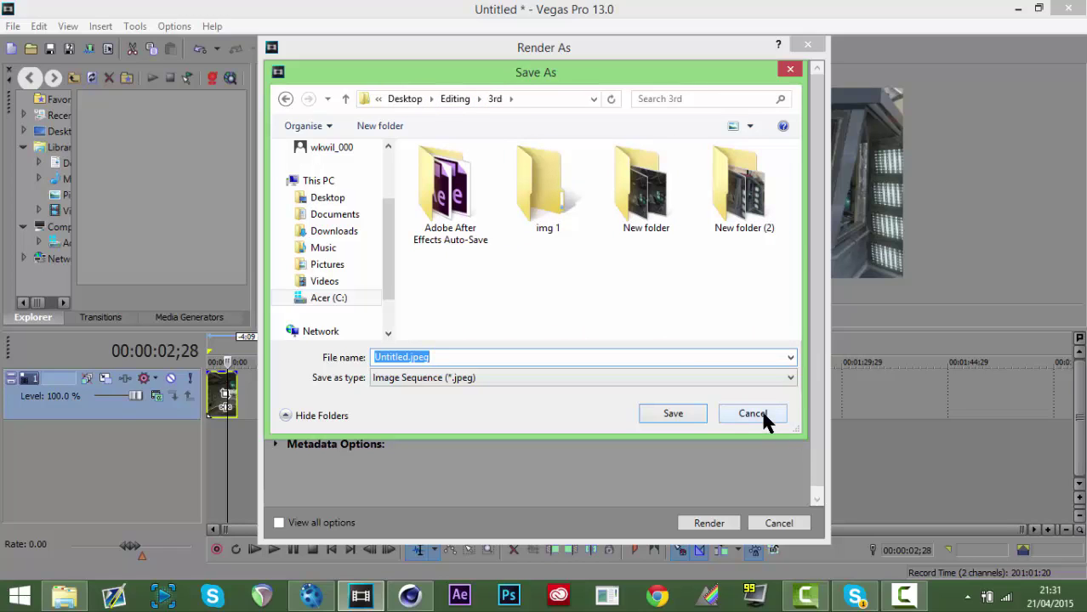
{"action": "left_click", "coordinate": [337, 201]}
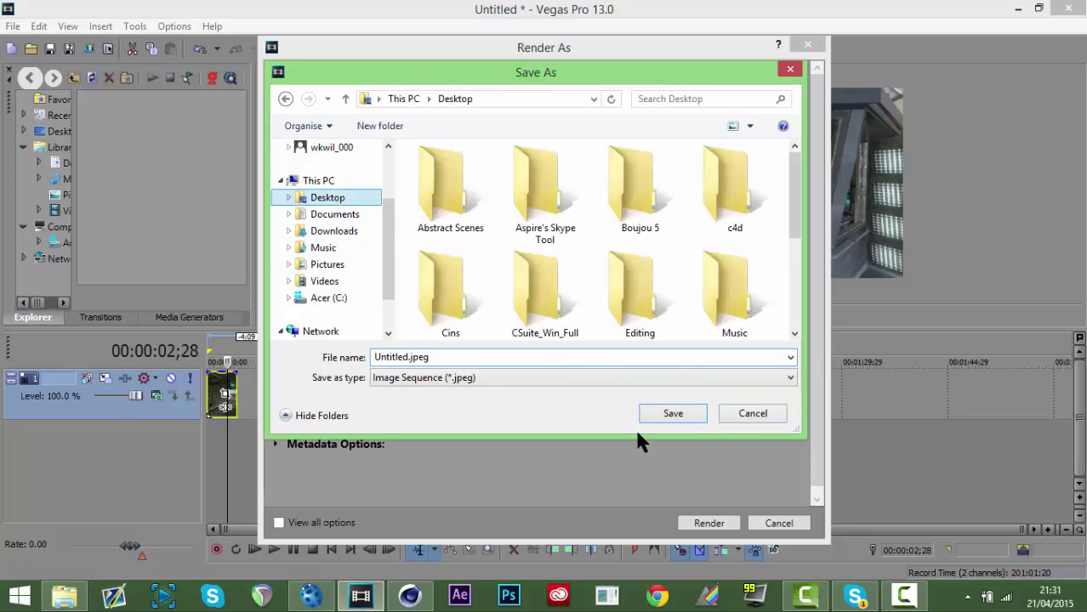
{"action": "left_click_drag", "start_coordinate": [792, 219], "coordinate": [788, 396]}
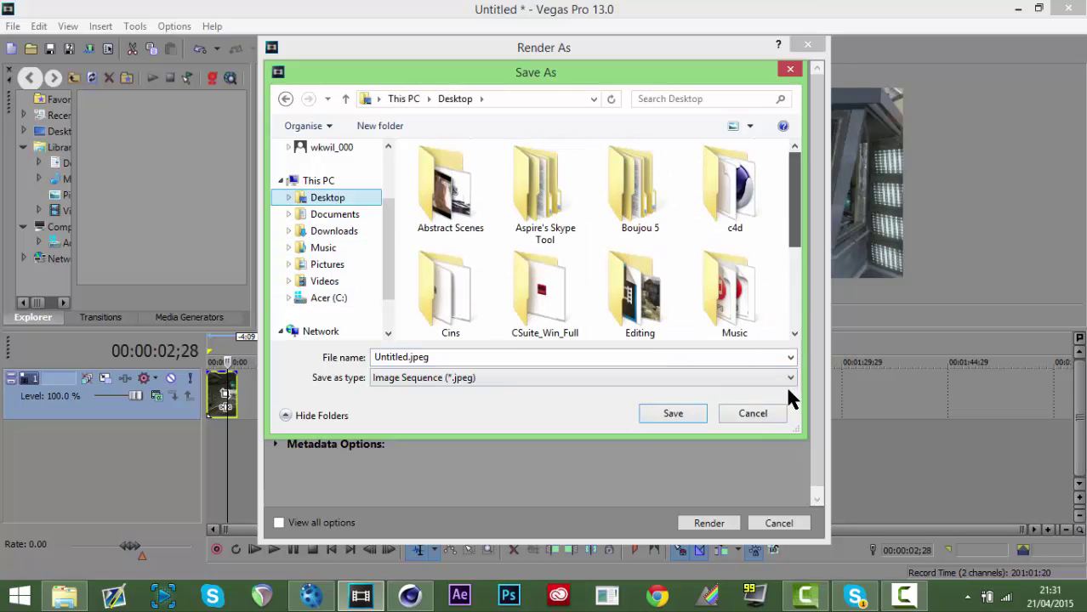
{"action": "left_click", "coordinate": [765, 414]}
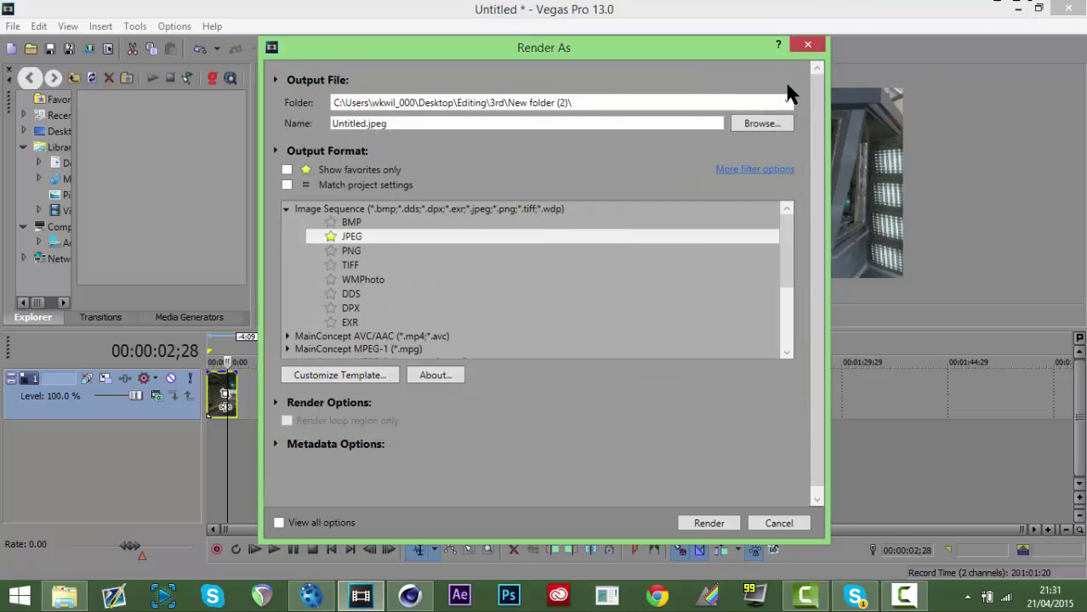
Close Render As without rendering and rewind the timeline to 00:00:00;00
{"action": "left_click", "coordinate": [807, 46]}
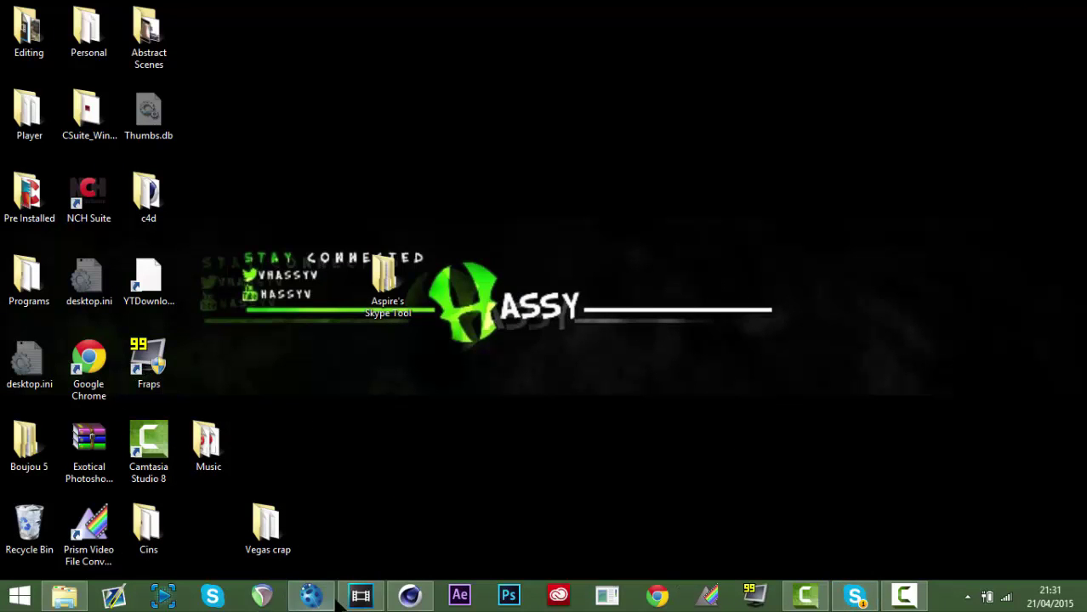
{"action": "left_click", "coordinate": [360, 595]}
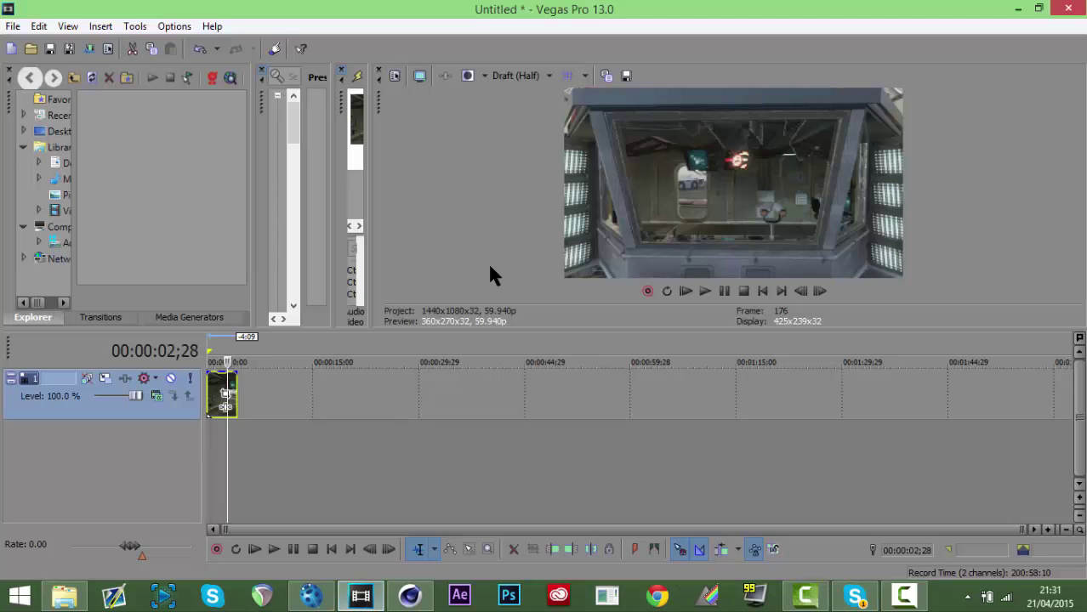
{"action": "left_click", "coordinate": [209, 393]}
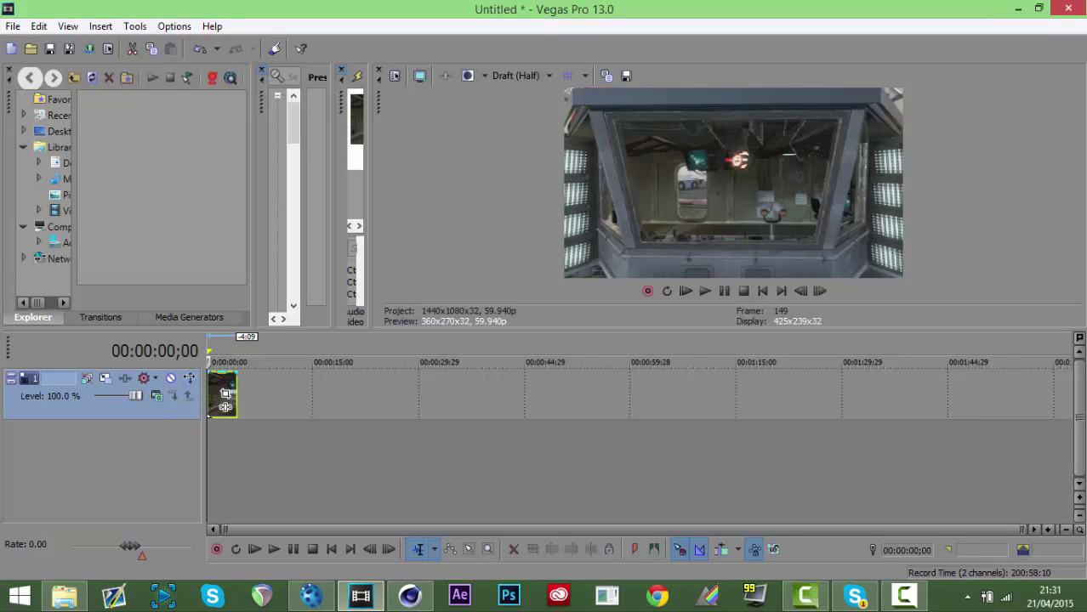
Minimize Vegas, bring up boujou, and dismiss its crash error reports without sending
{"action": "left_click", "coordinate": [1018, 8]}
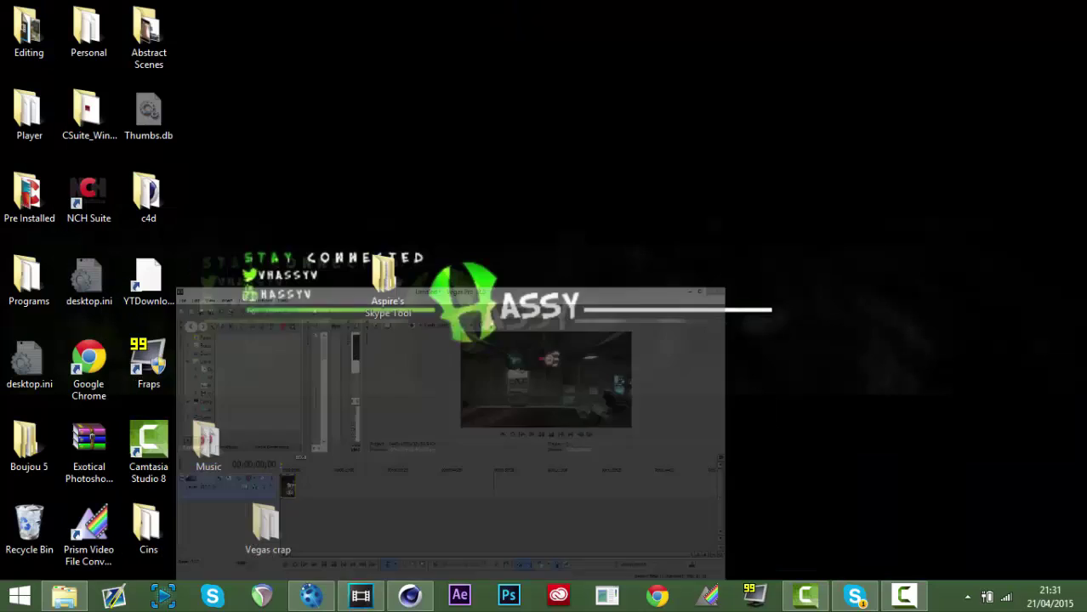
{"action": "mouse_move", "coordinate": [314, 593]}
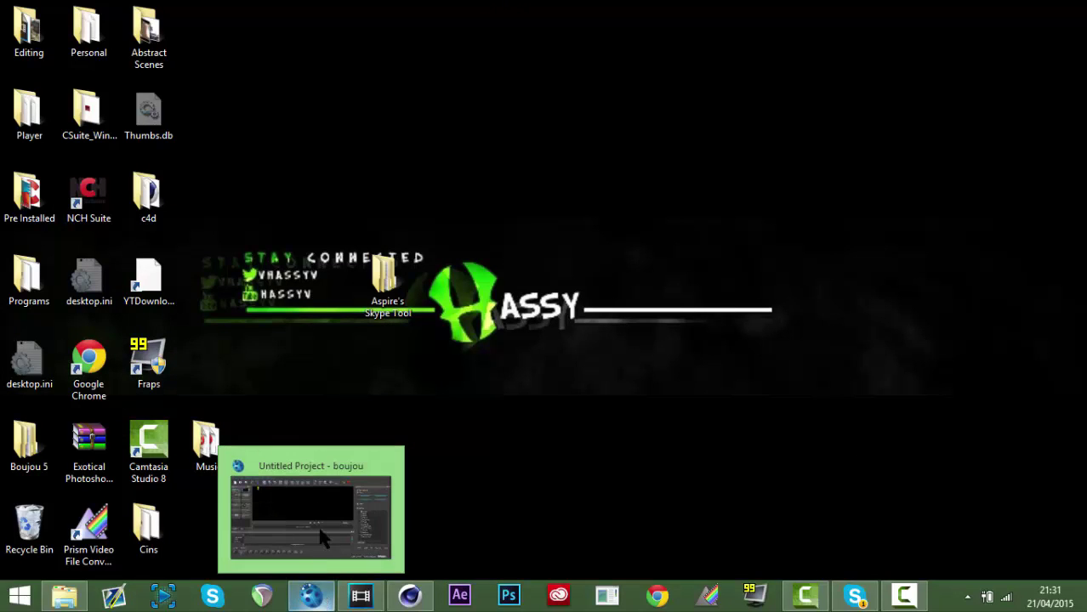
{"action": "left_click", "coordinate": [323, 561]}
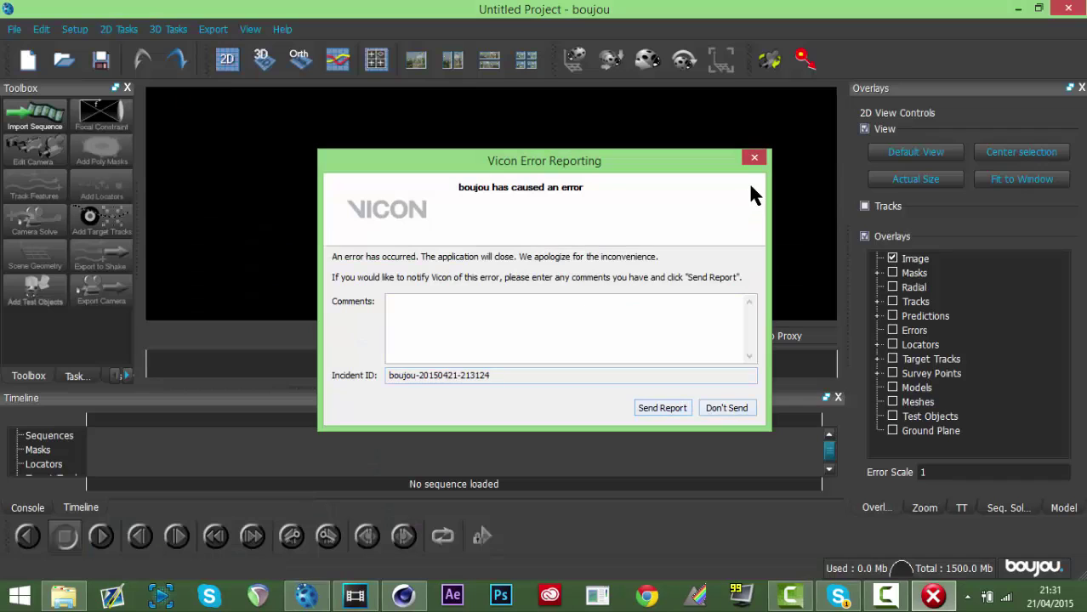
{"action": "left_click", "coordinate": [754, 158]}
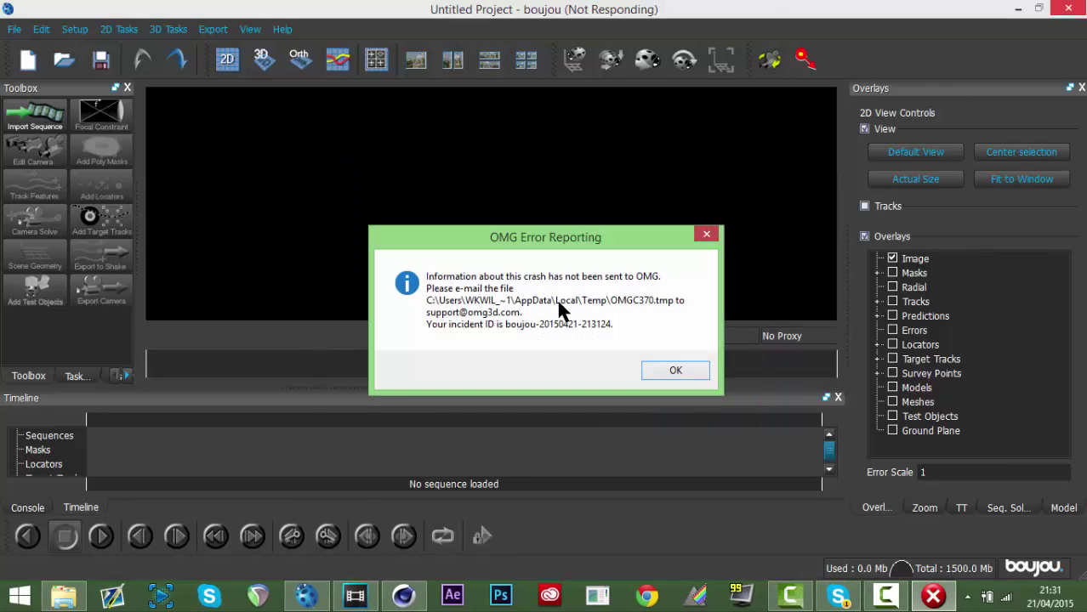
{"action": "left_click", "coordinate": [652, 368]}
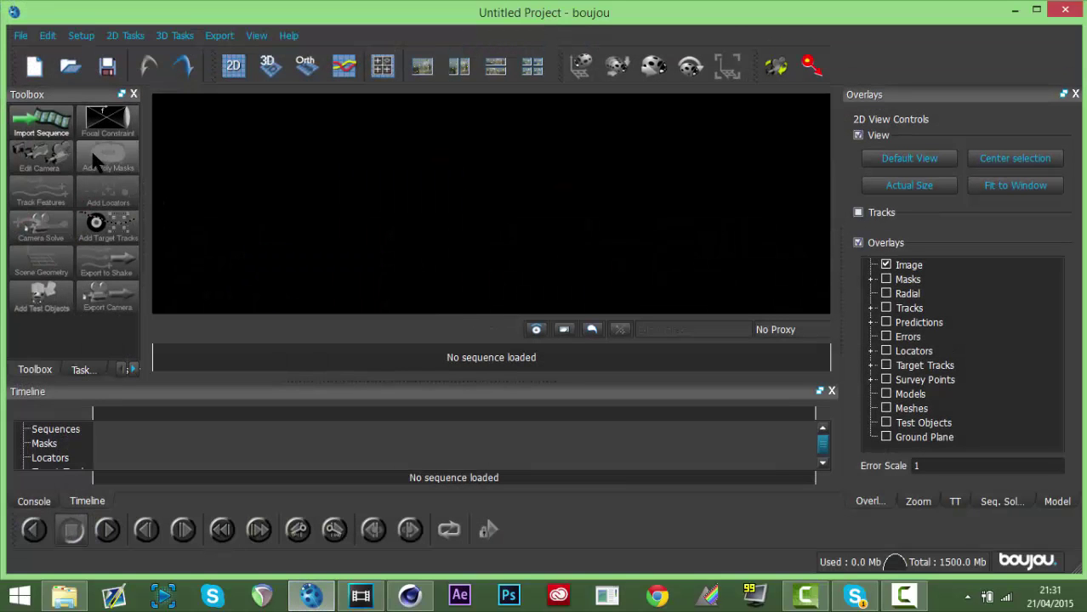
Start a new image sequence import and browse to Desktop/Editing/3rd
{"action": "left_click", "coordinate": [41, 122]}
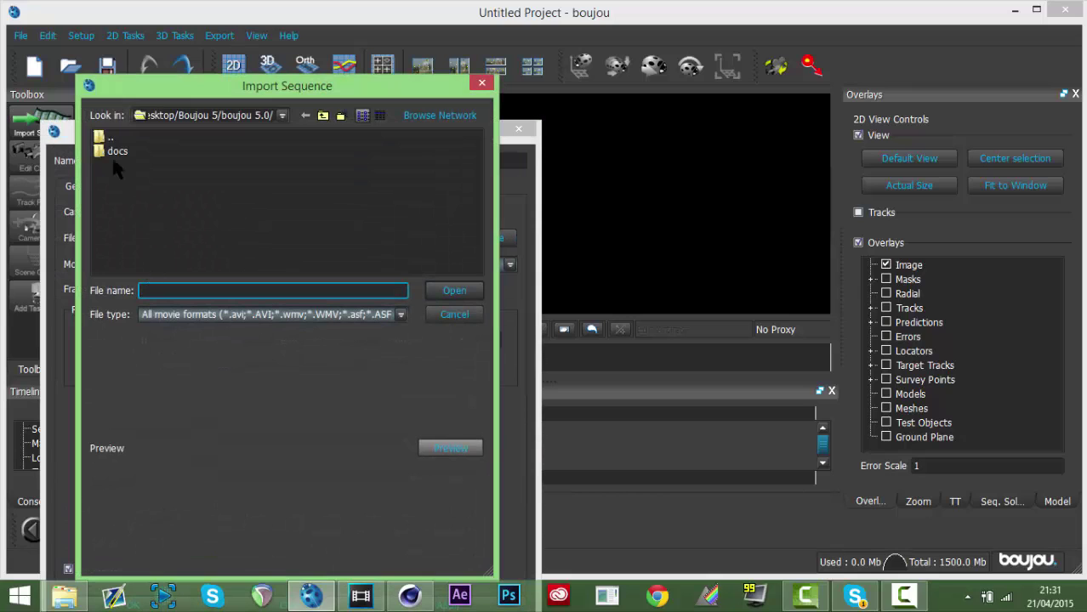
{"action": "double_click", "coordinate": [104, 138]}
{"action": "left_click", "coordinate": [103, 140]}
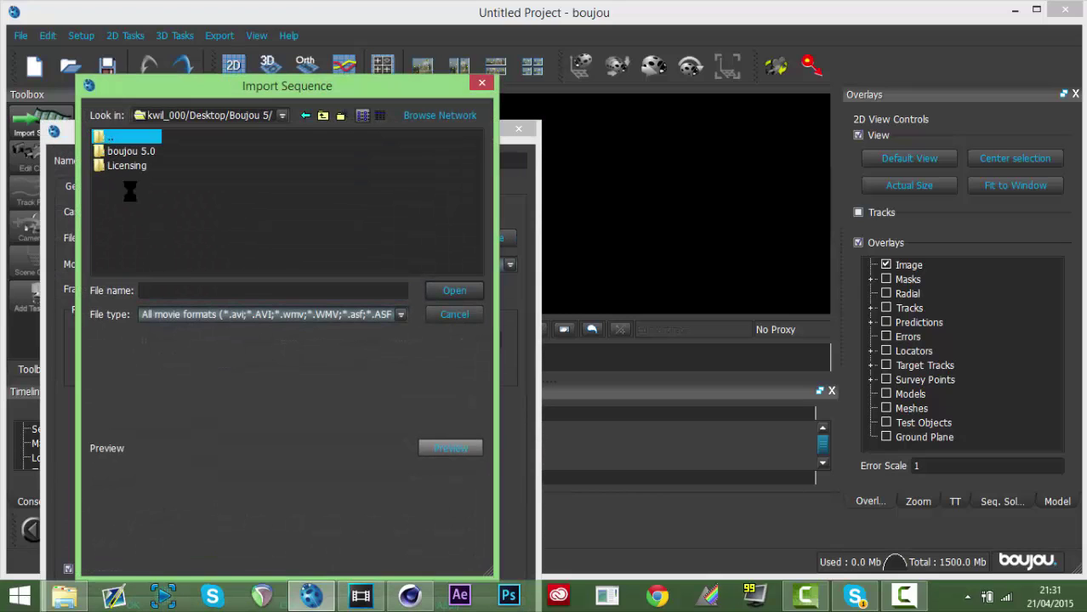
{"action": "double_click", "coordinate": [125, 239]}
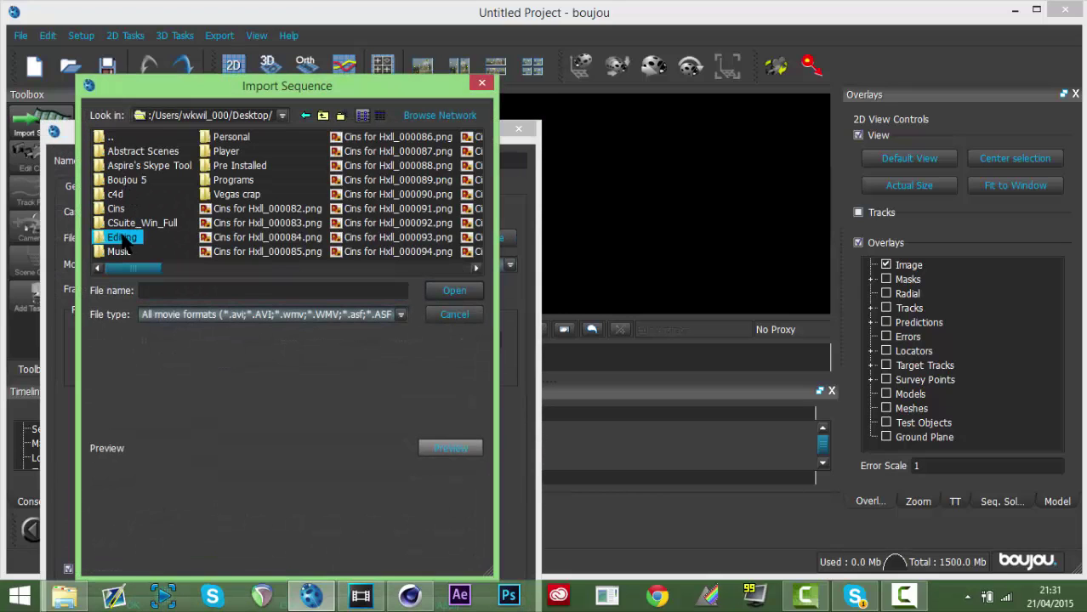
{"action": "double_click", "coordinate": [122, 168]}
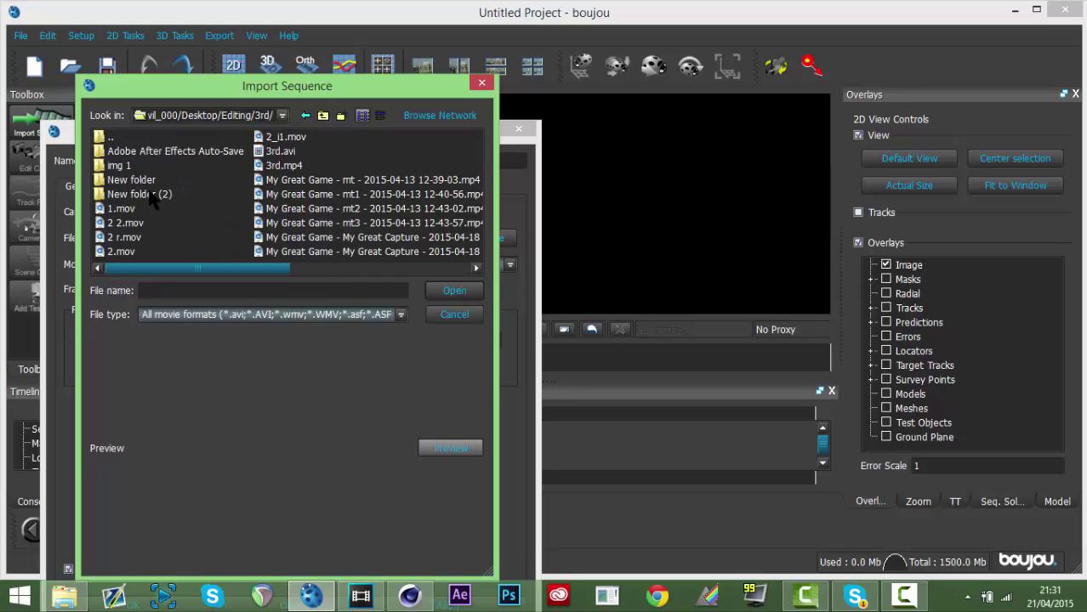
Preview the clips in the 3rd folder: 3rd.avi, Untitled.wmv, Untitled.mp4 and Untitled 1.mp4
{"action": "left_click", "coordinate": [293, 154]}
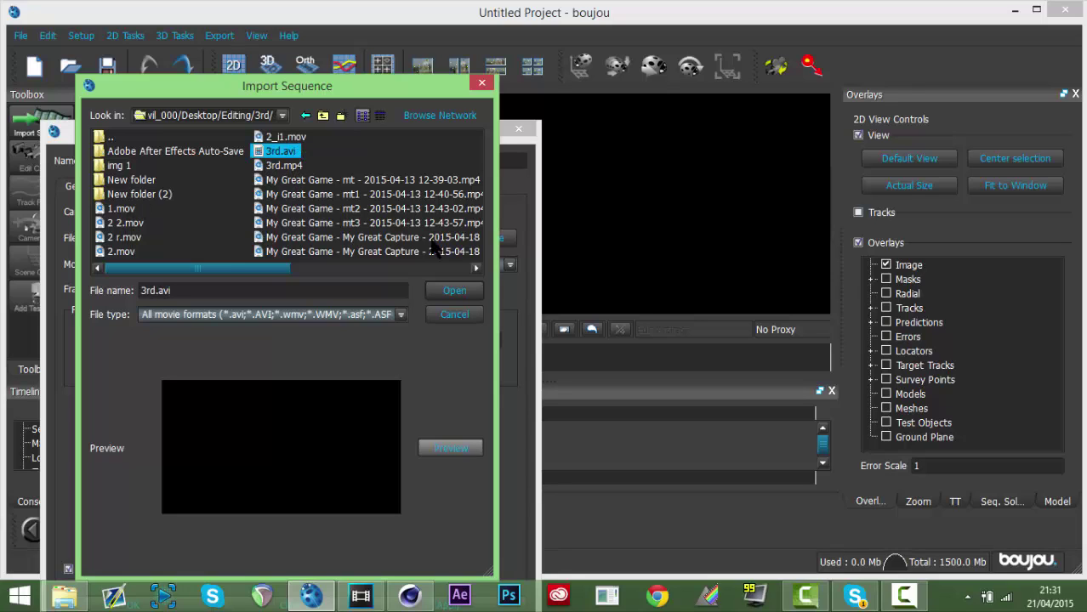
{"action": "left_click_drag", "start_coordinate": [259, 267], "coordinate": [441, 265]}
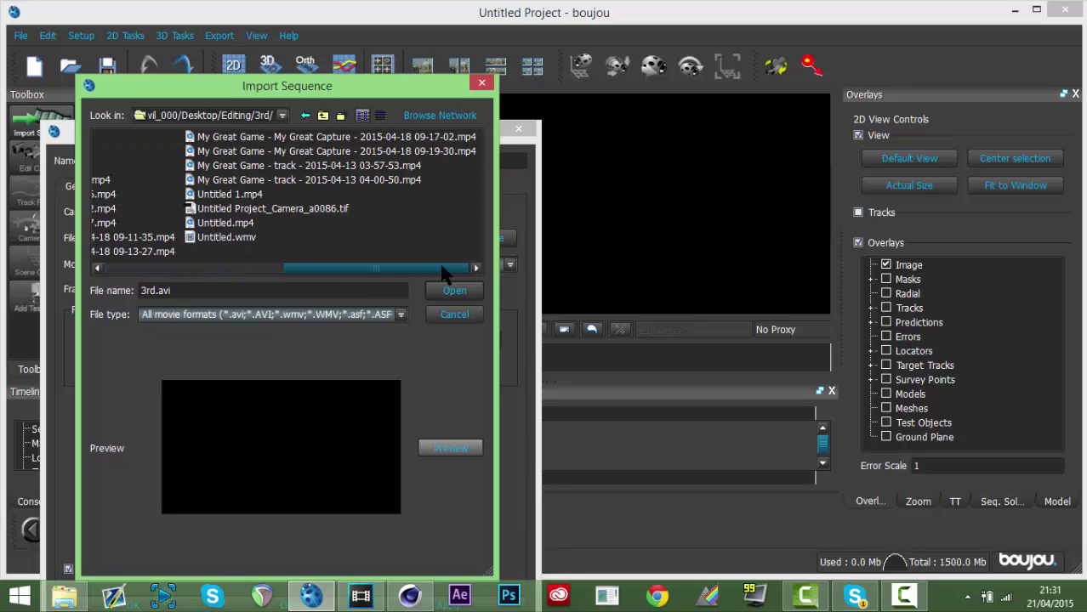
{"action": "left_click", "coordinate": [243, 238]}
{"action": "left_click", "coordinate": [248, 225]}
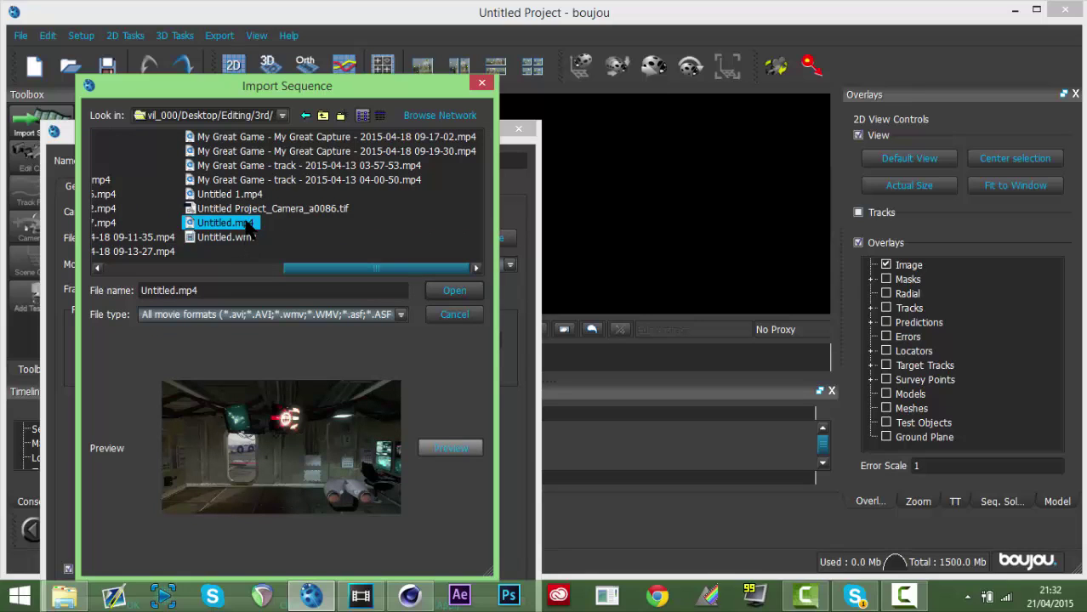
{"action": "left_click", "coordinate": [246, 239]}
{"action": "left_click", "coordinate": [244, 223]}
{"action": "left_click", "coordinate": [239, 197]}
{"action": "left_click", "coordinate": [244, 223]}
{"action": "left_click_drag", "start_coordinate": [379, 270], "coordinate": [196, 267]}
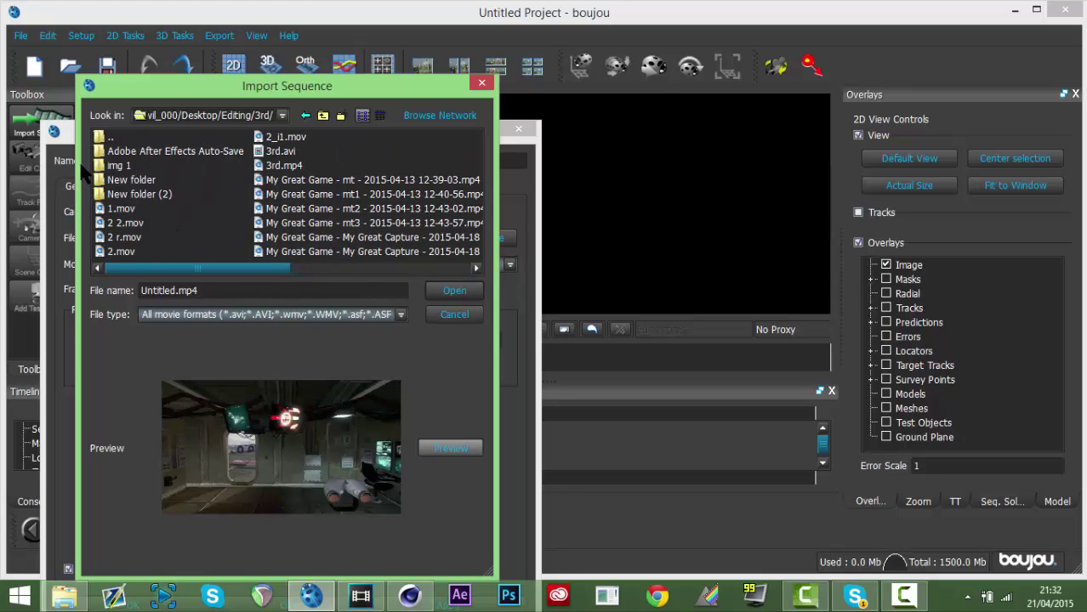
Load yo_000000.jpeg from the New folder as the image sequence
{"action": "left_click", "coordinate": [124, 182]}
{"action": "double_click", "coordinate": [133, 178]}
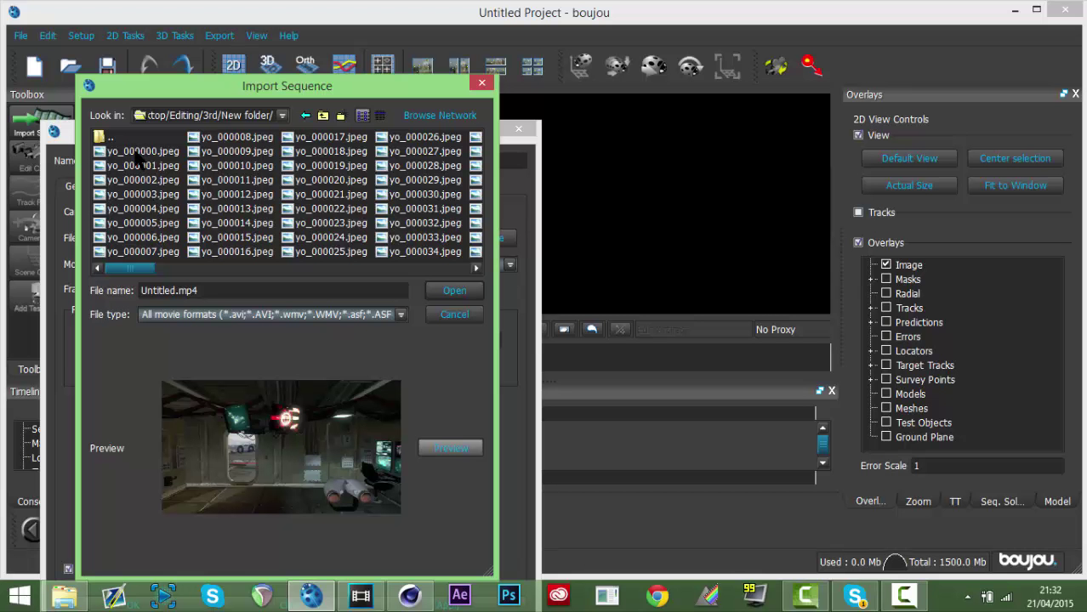
{"action": "left_click", "coordinate": [136, 153]}
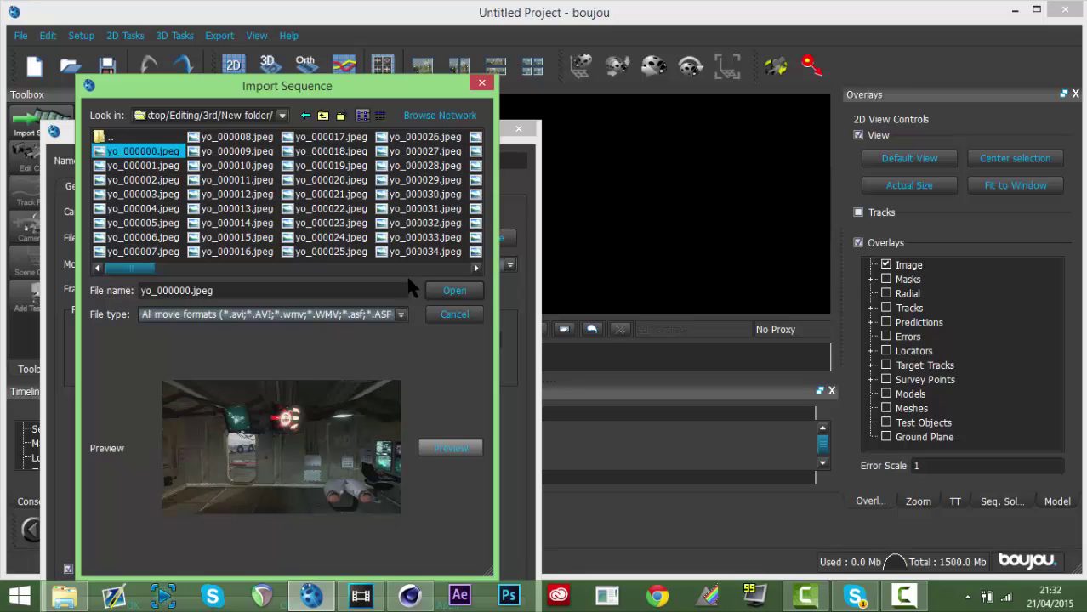
{"action": "left_click", "coordinate": [454, 290]}
Set the sequence frame rate to 59.94 fps
{"action": "left_click_drag", "start_coordinate": [425, 141], "coordinate": [467, 63]}
{"action": "left_click", "coordinate": [217, 215]}
{"action": "left_click", "coordinate": [195, 307]}
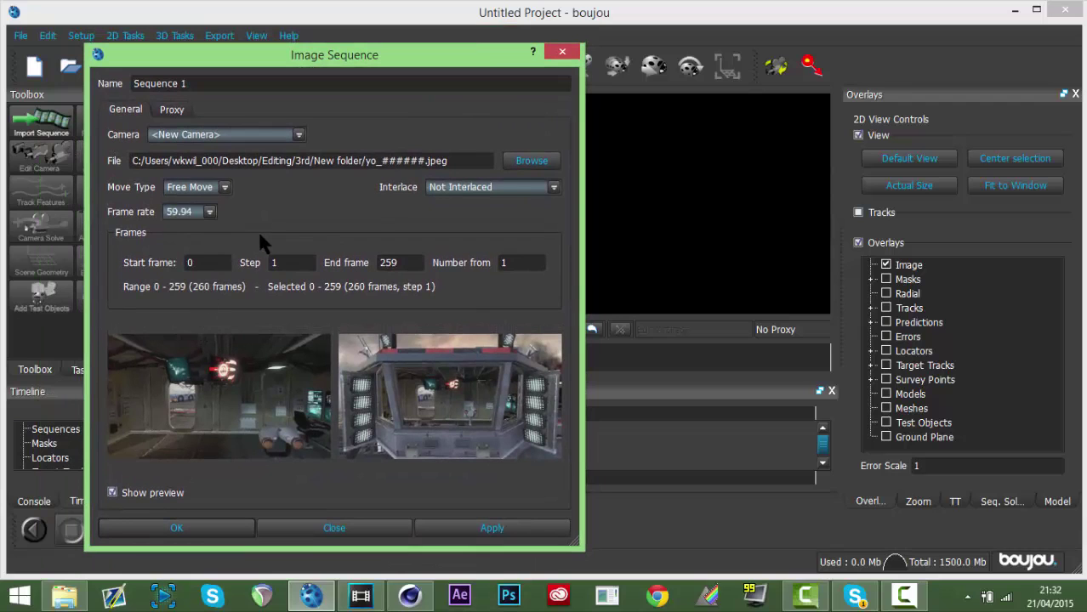
Apply the 260-frame yo_ sequence, then start feature tracking on all frames
{"action": "left_click", "coordinate": [501, 527]}
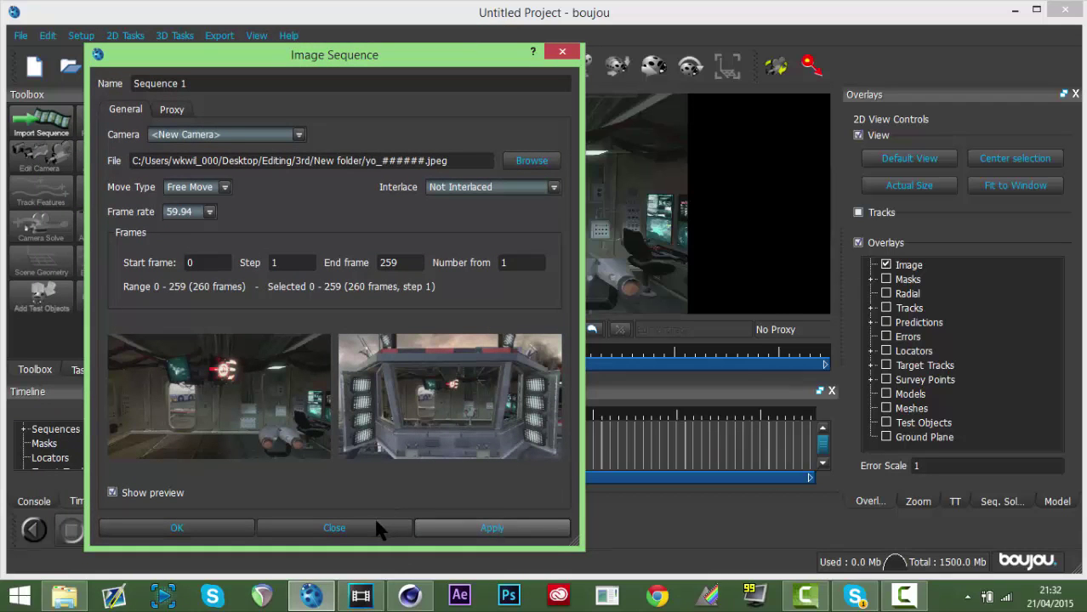
{"action": "left_click", "coordinate": [364, 528]}
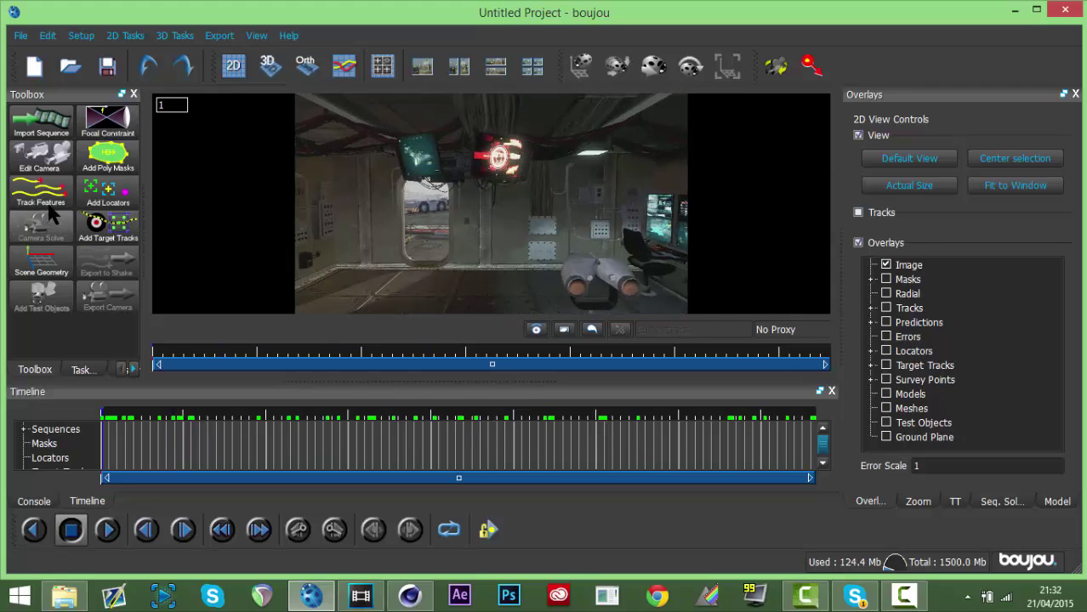
{"action": "left_click", "coordinate": [40, 189]}
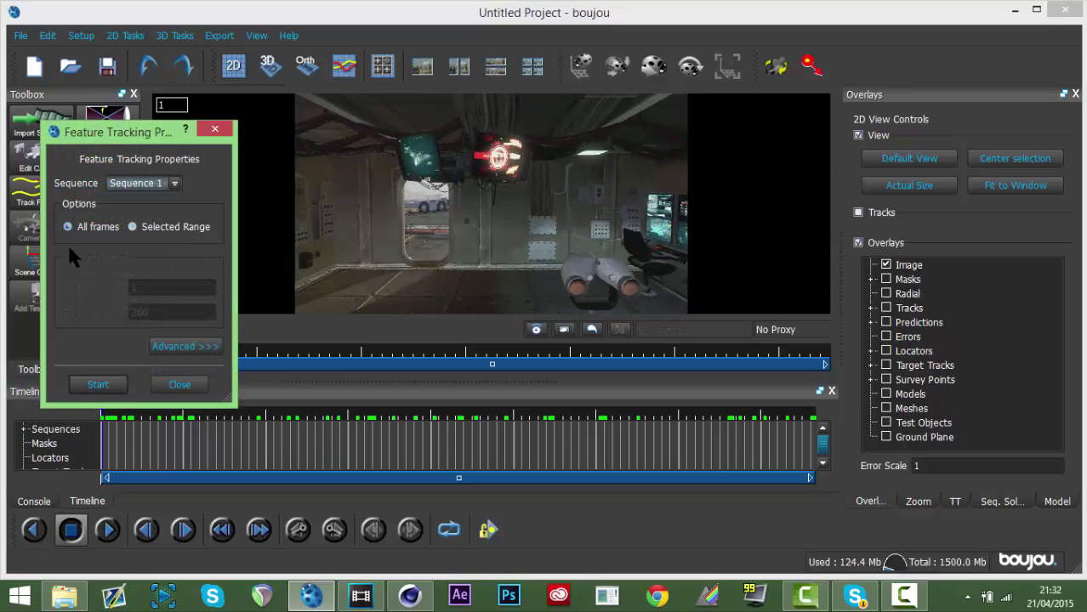
{"action": "left_click", "coordinate": [98, 385]}
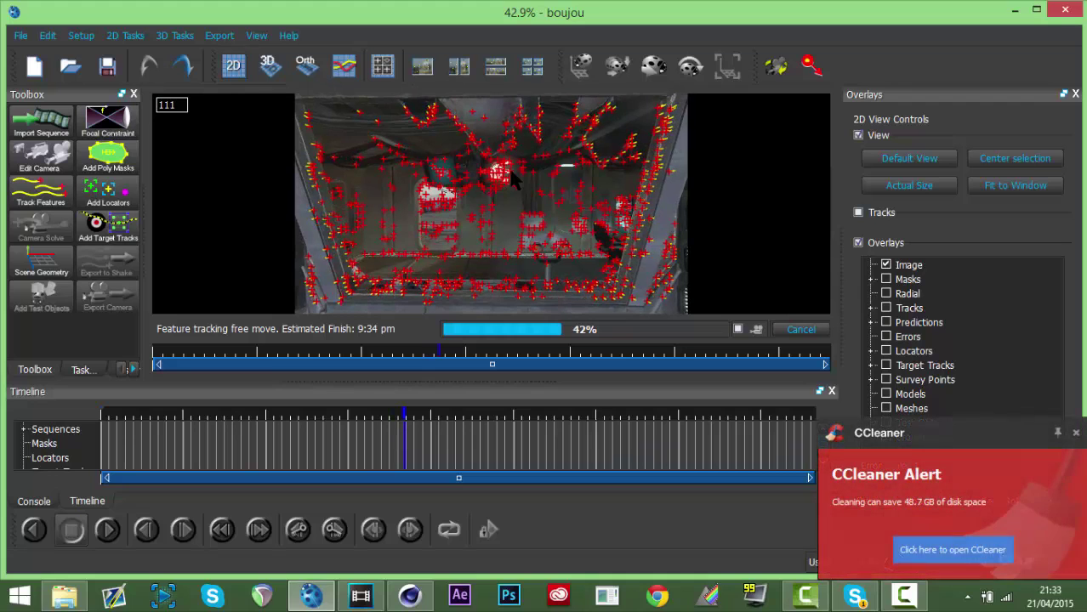
Dismiss the CCleaner popup and switch to Cinema 4D while tracking runs
{"action": "left_click", "coordinate": [1076, 433]}
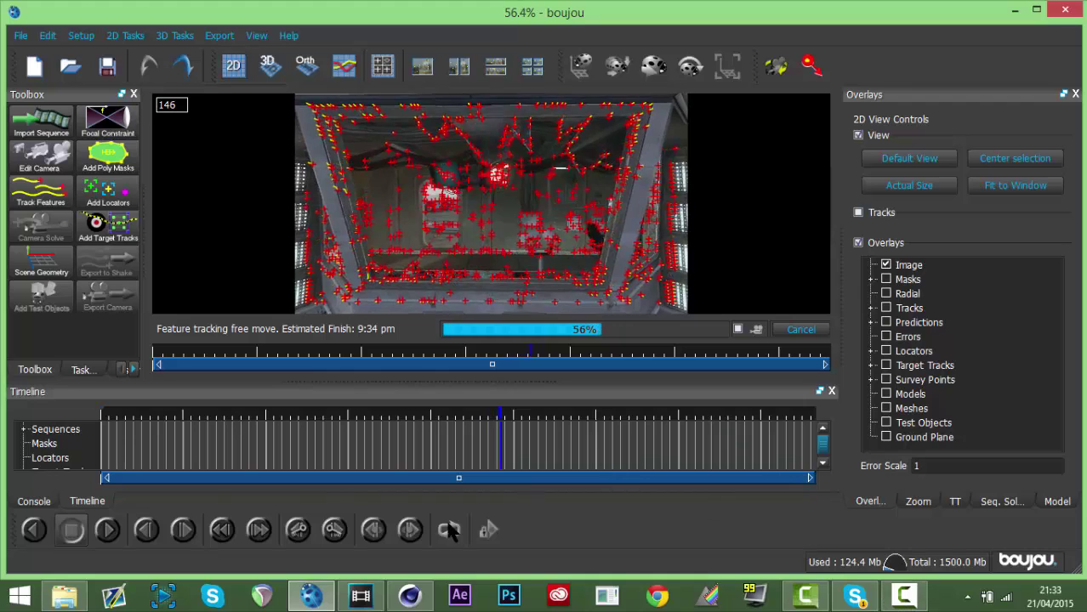
{"action": "left_click", "coordinate": [411, 597]}
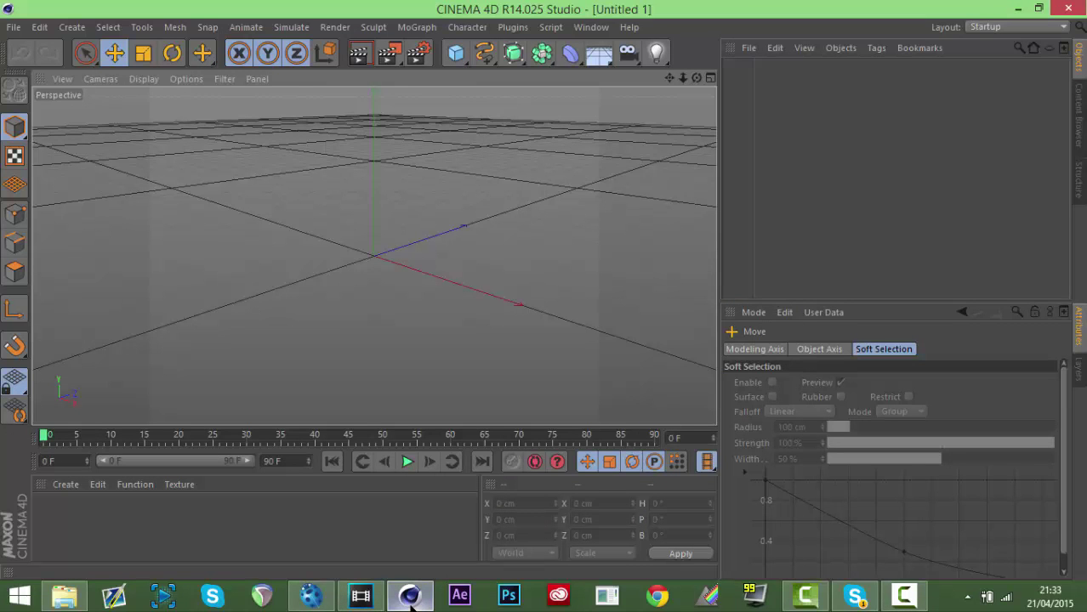
Check Cinema 4D's File menu, then return to boujou
{"action": "left_click", "coordinate": [13, 26]}
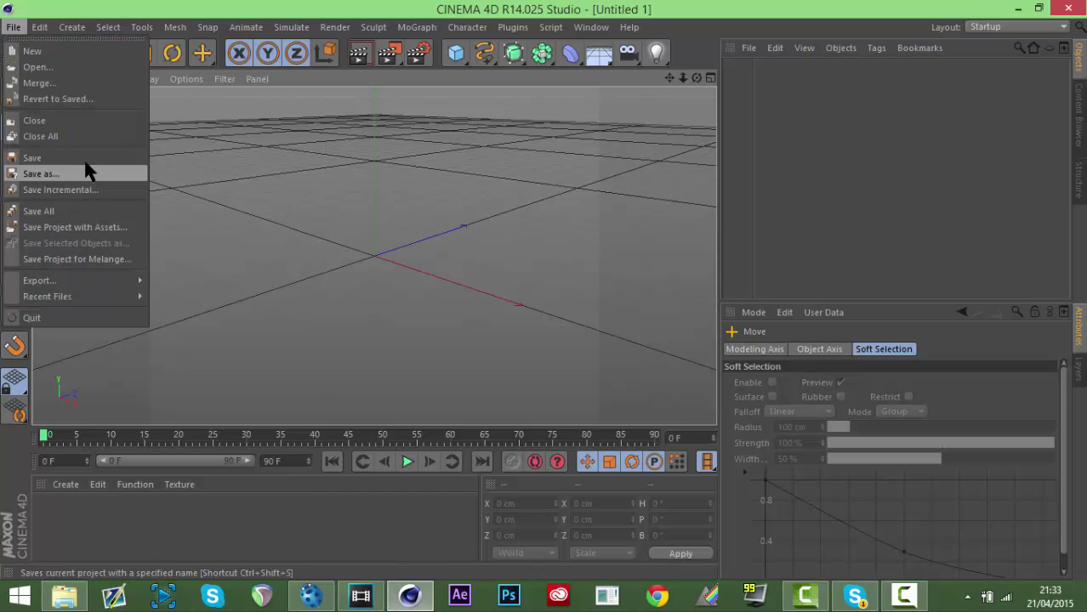
{"action": "left_click", "coordinate": [410, 596]}
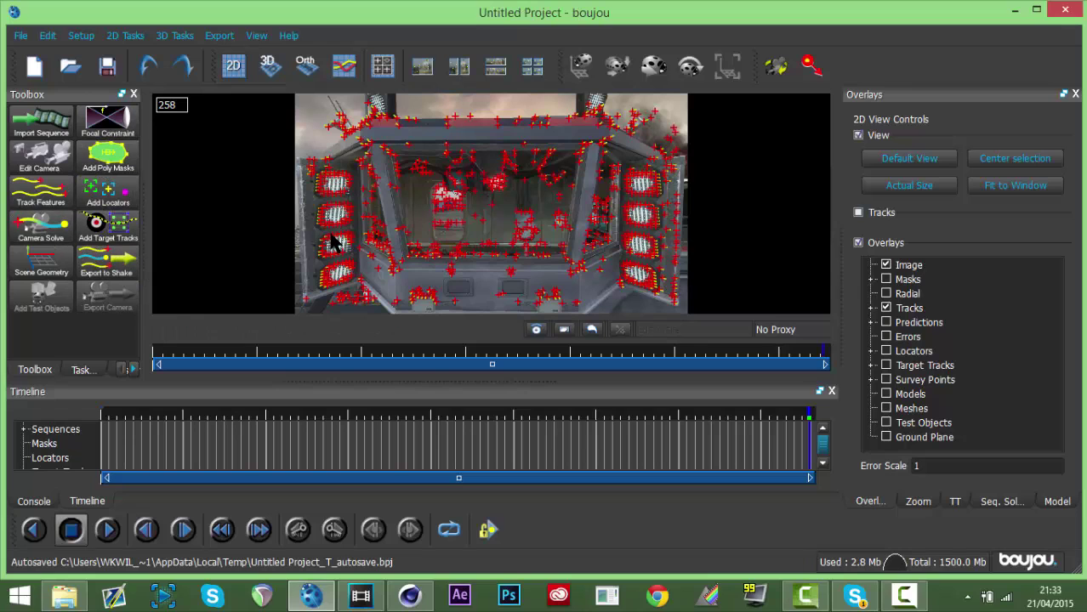
Solve the camera over all frames with camera path smoothness optimized
{"action": "left_click", "coordinate": [42, 226]}
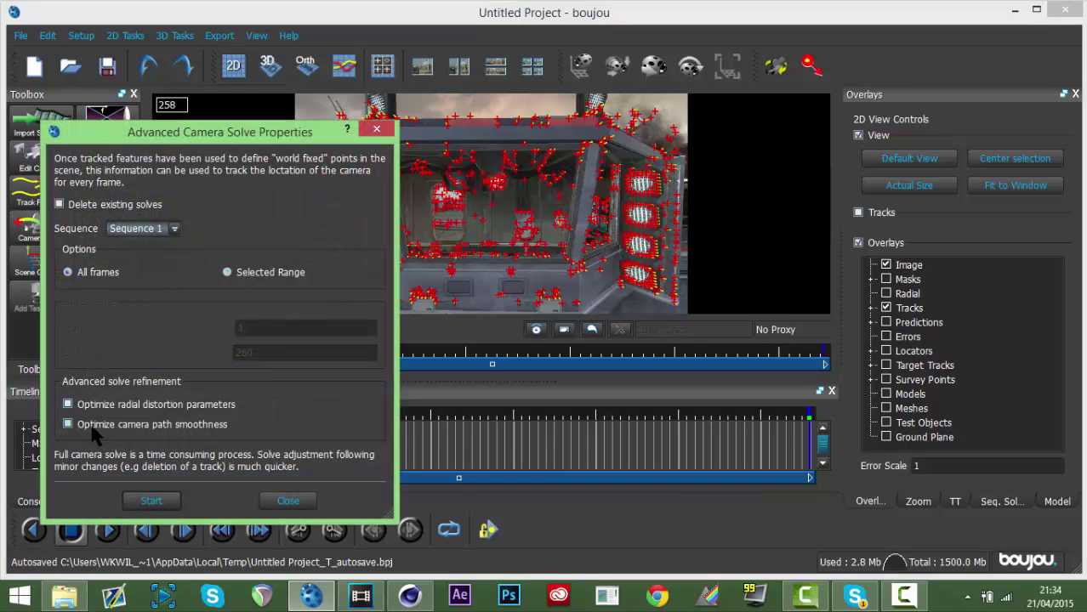
{"action": "left_click", "coordinate": [150, 501]}
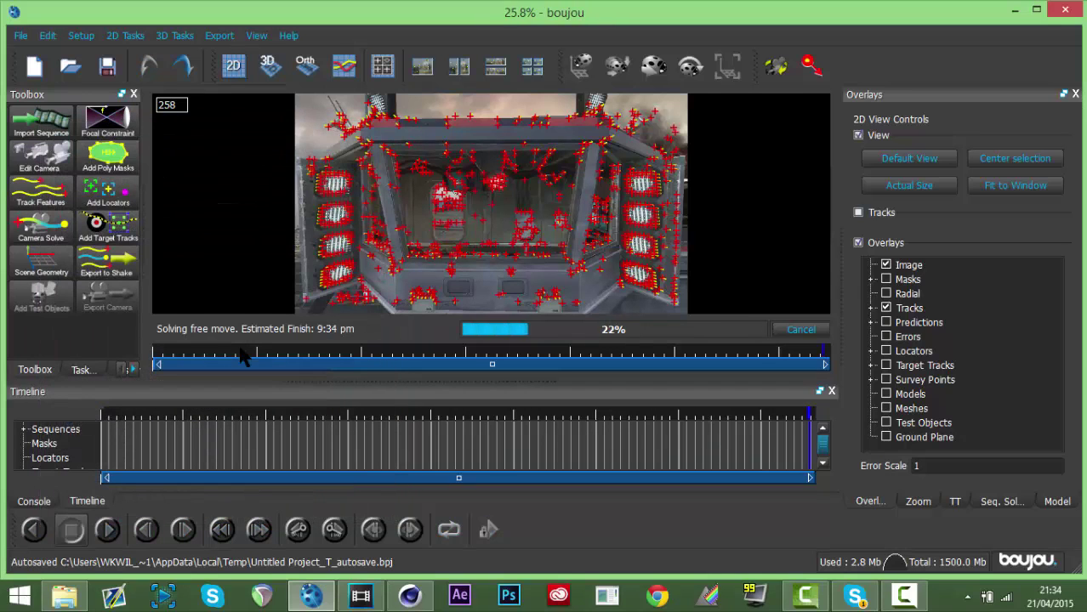